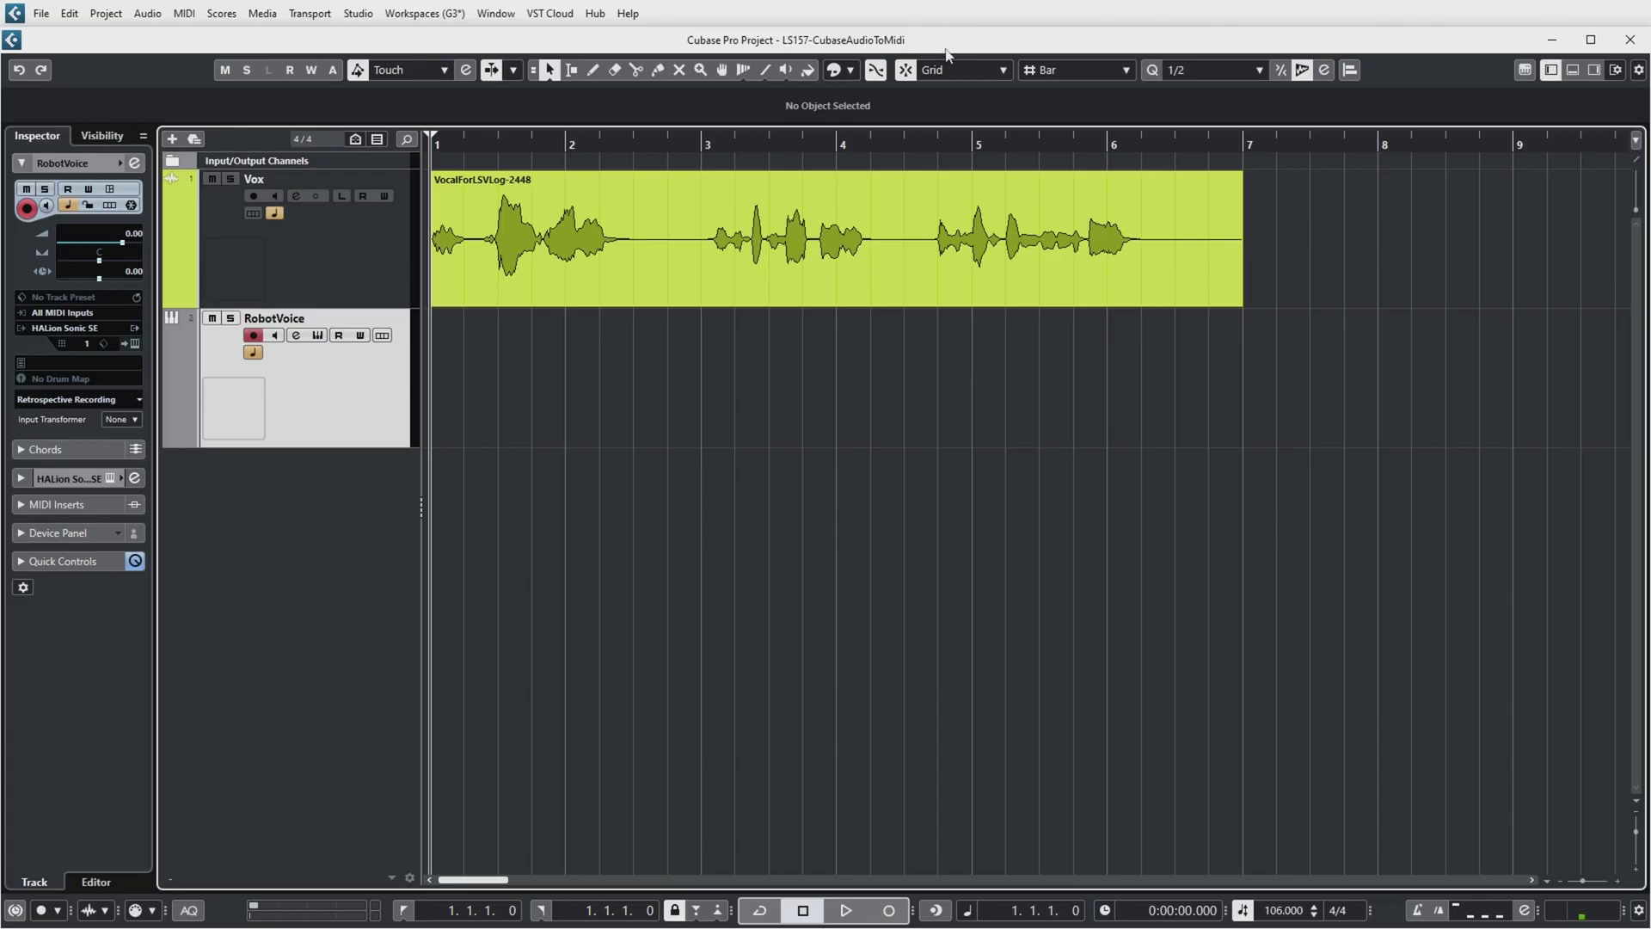
# Play the Vox vocal from the beginning and stop playback near its end
pyautogui.press('space')
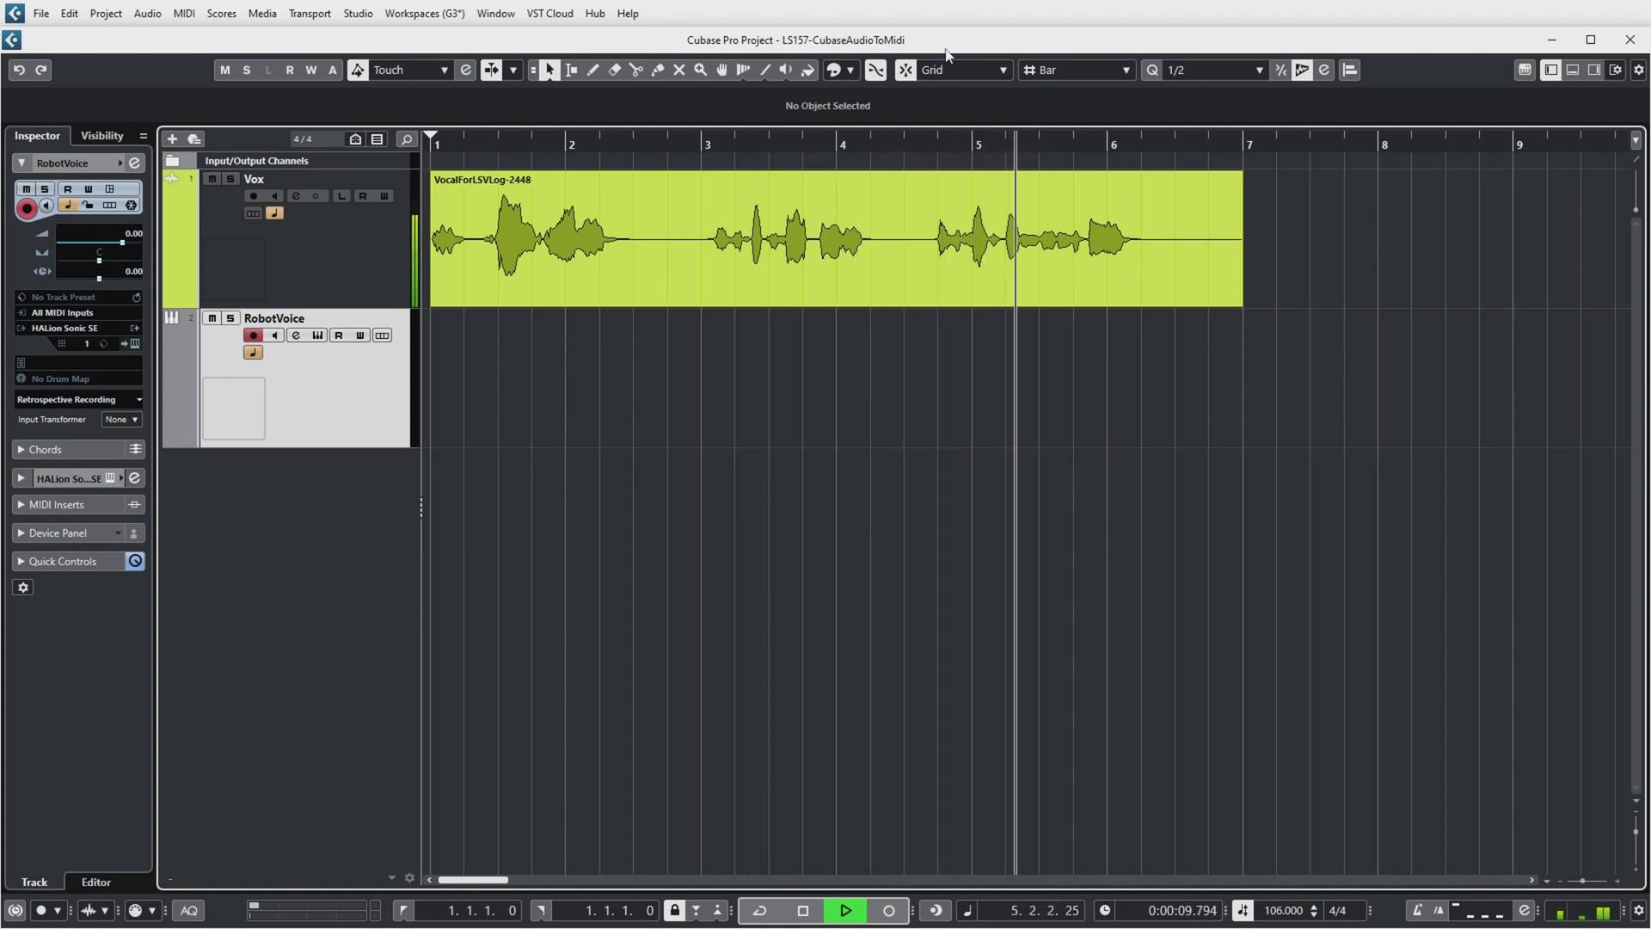
pyautogui.press('space')
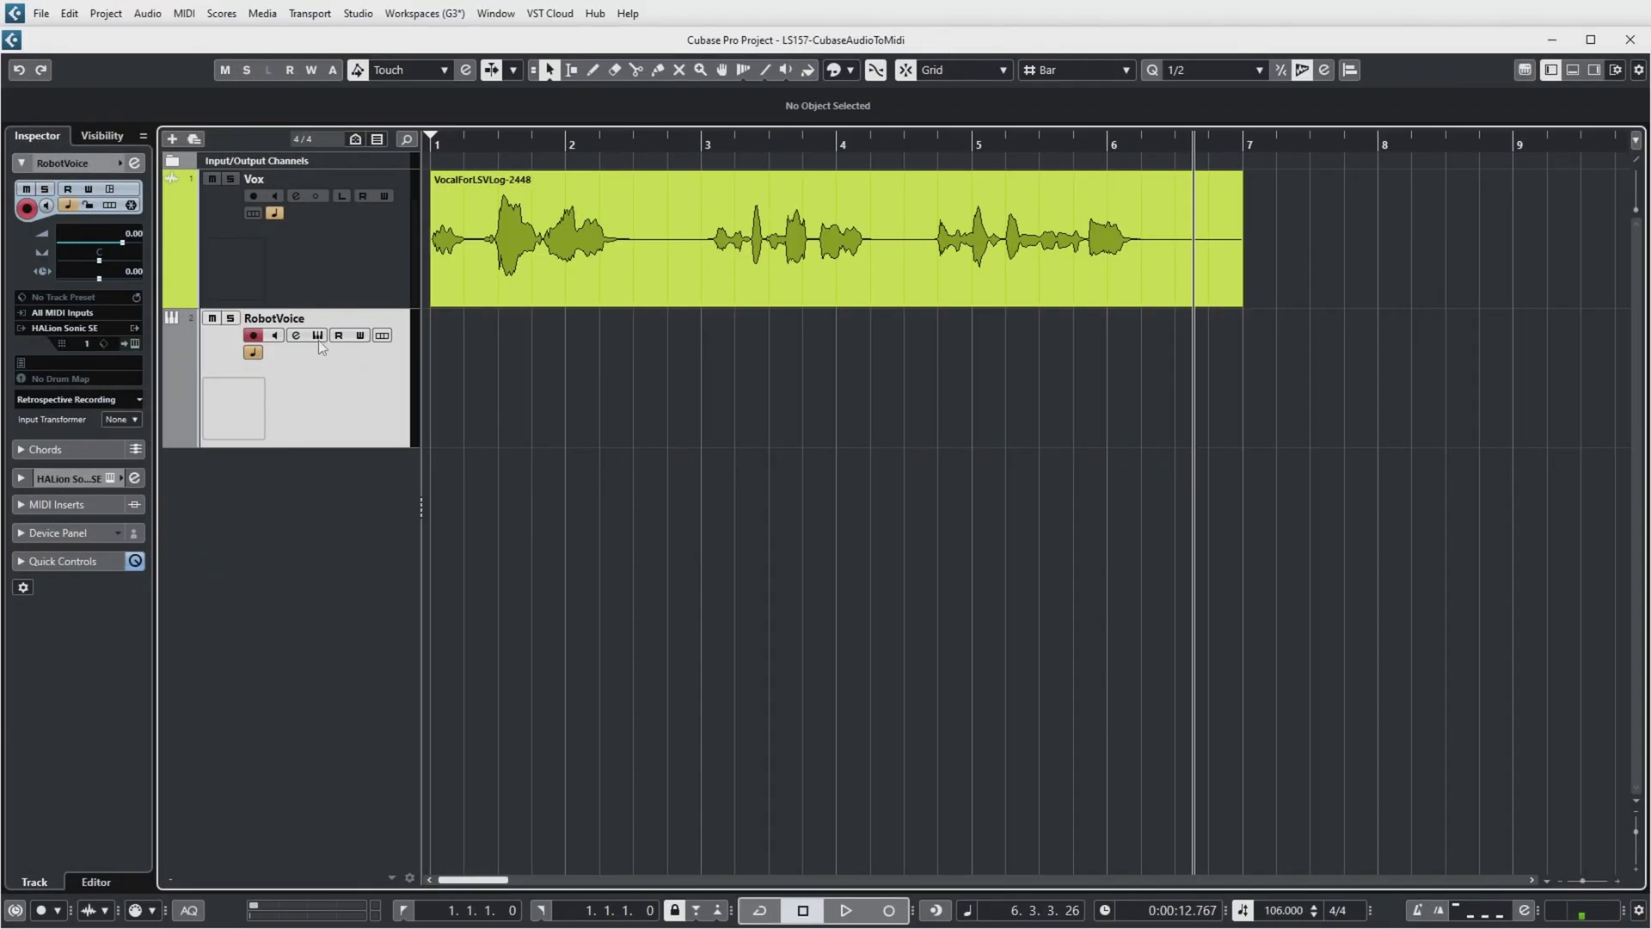
# Select the VocalForLSVLog-2448 audio event on the Vox track
pyautogui.click(318, 335)
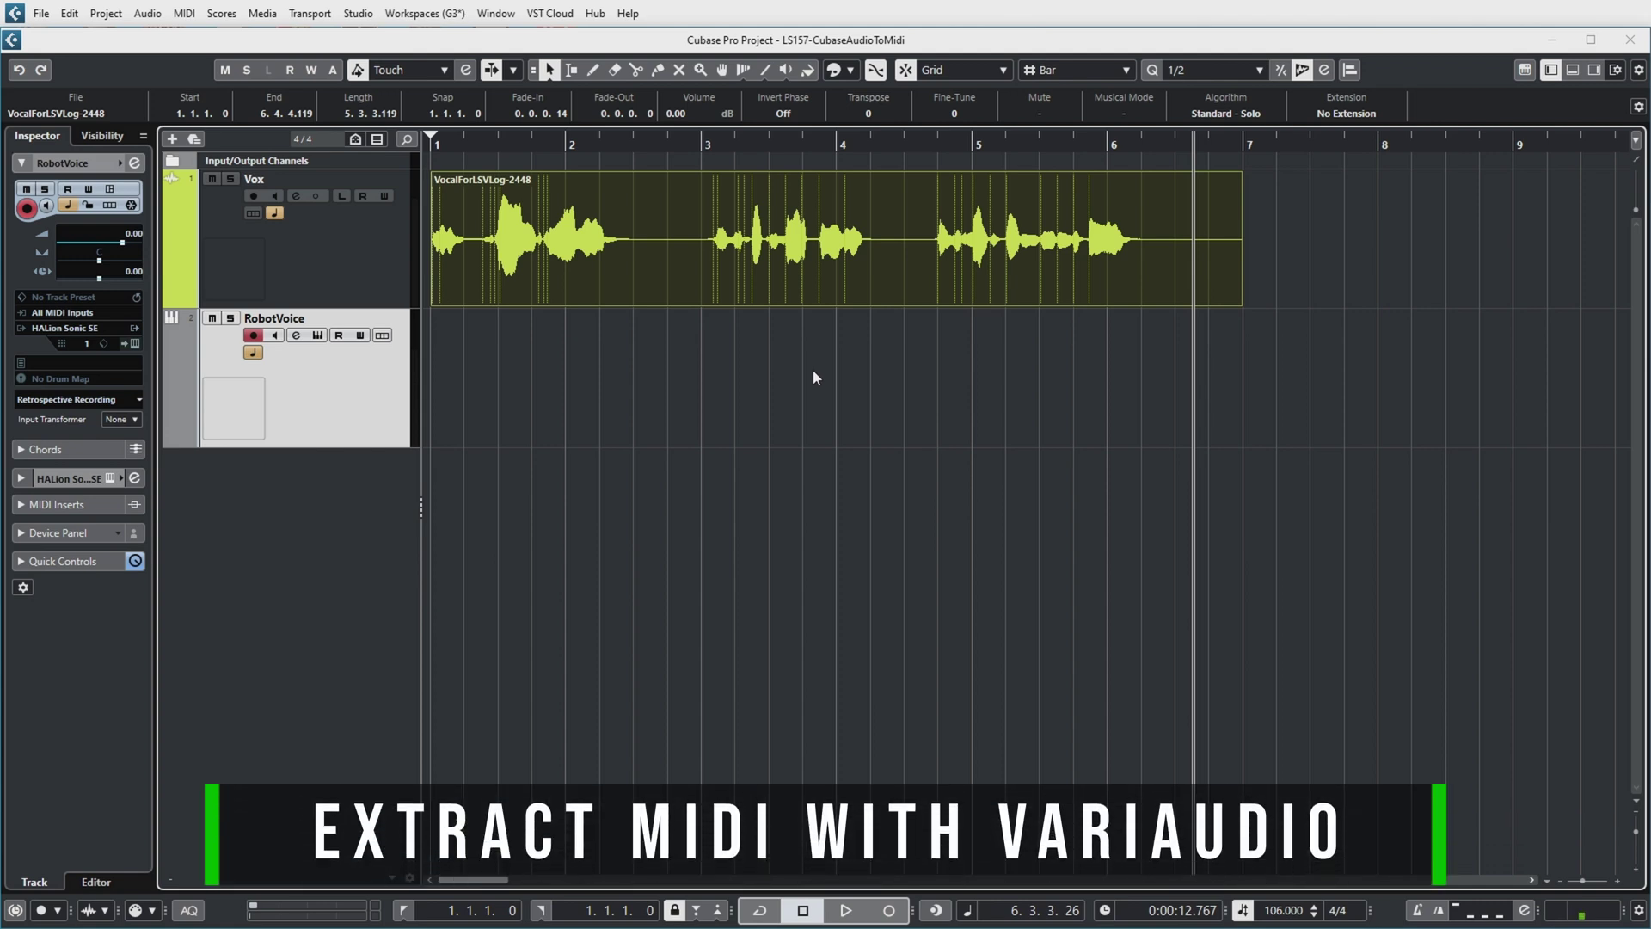
# Open the vocal in the Sample Editor, show its VariAudio segments, and zoom to fit the event
pyautogui.doubleClick(820, 271)
pyautogui.click(33, 268)
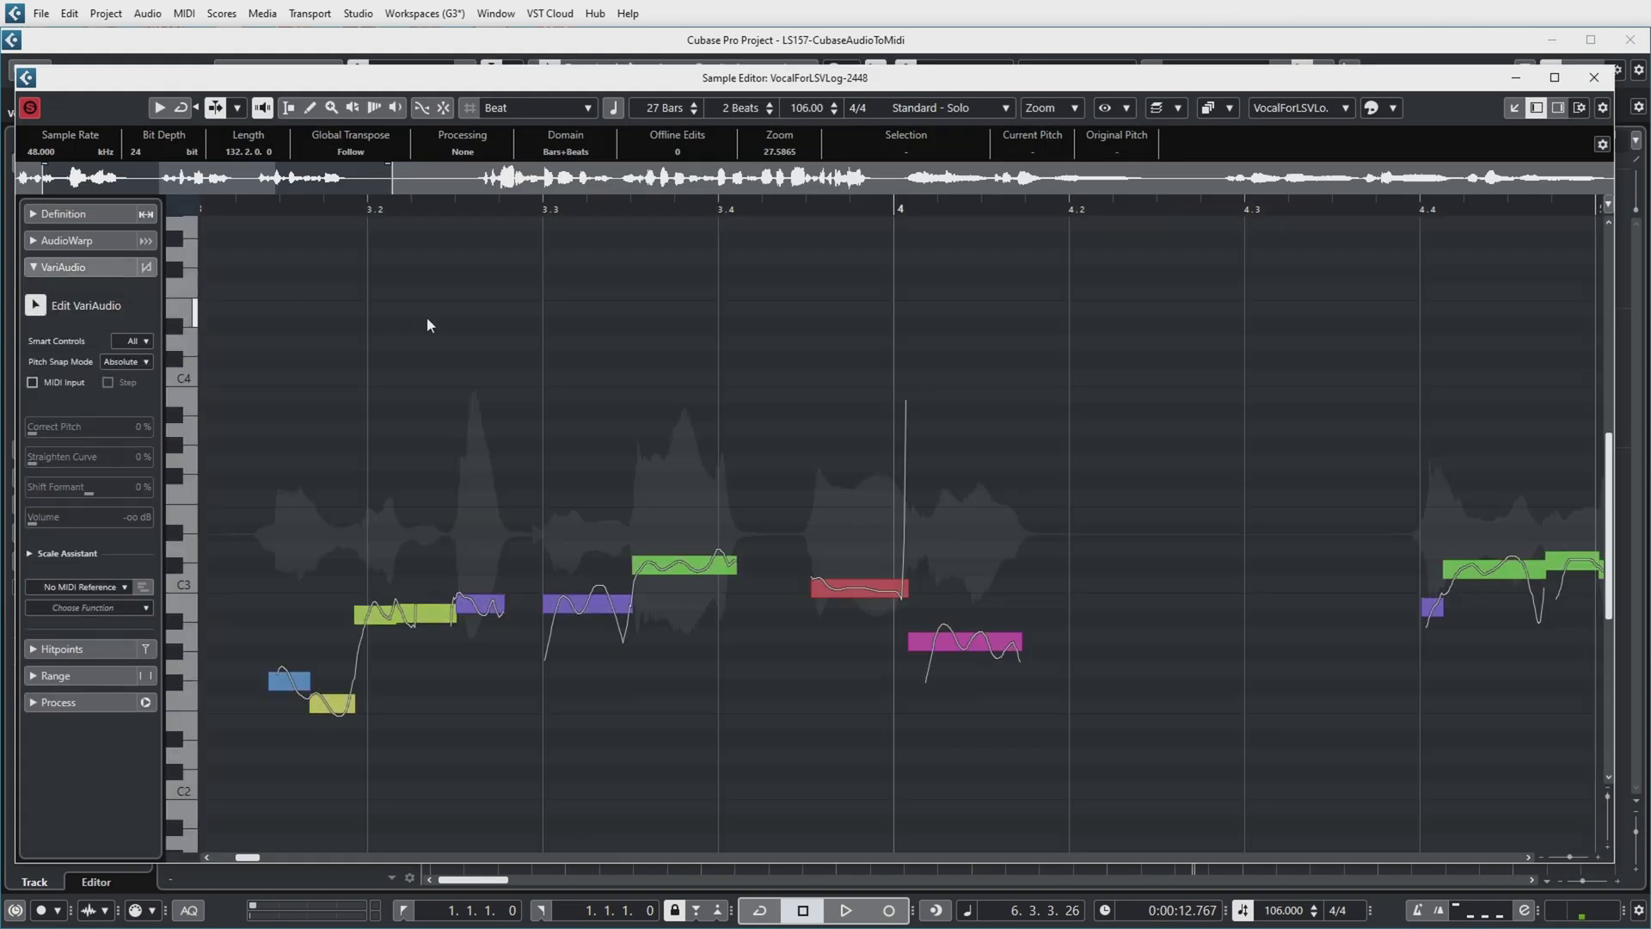
pyautogui.press('g')
pyautogui.press('g')
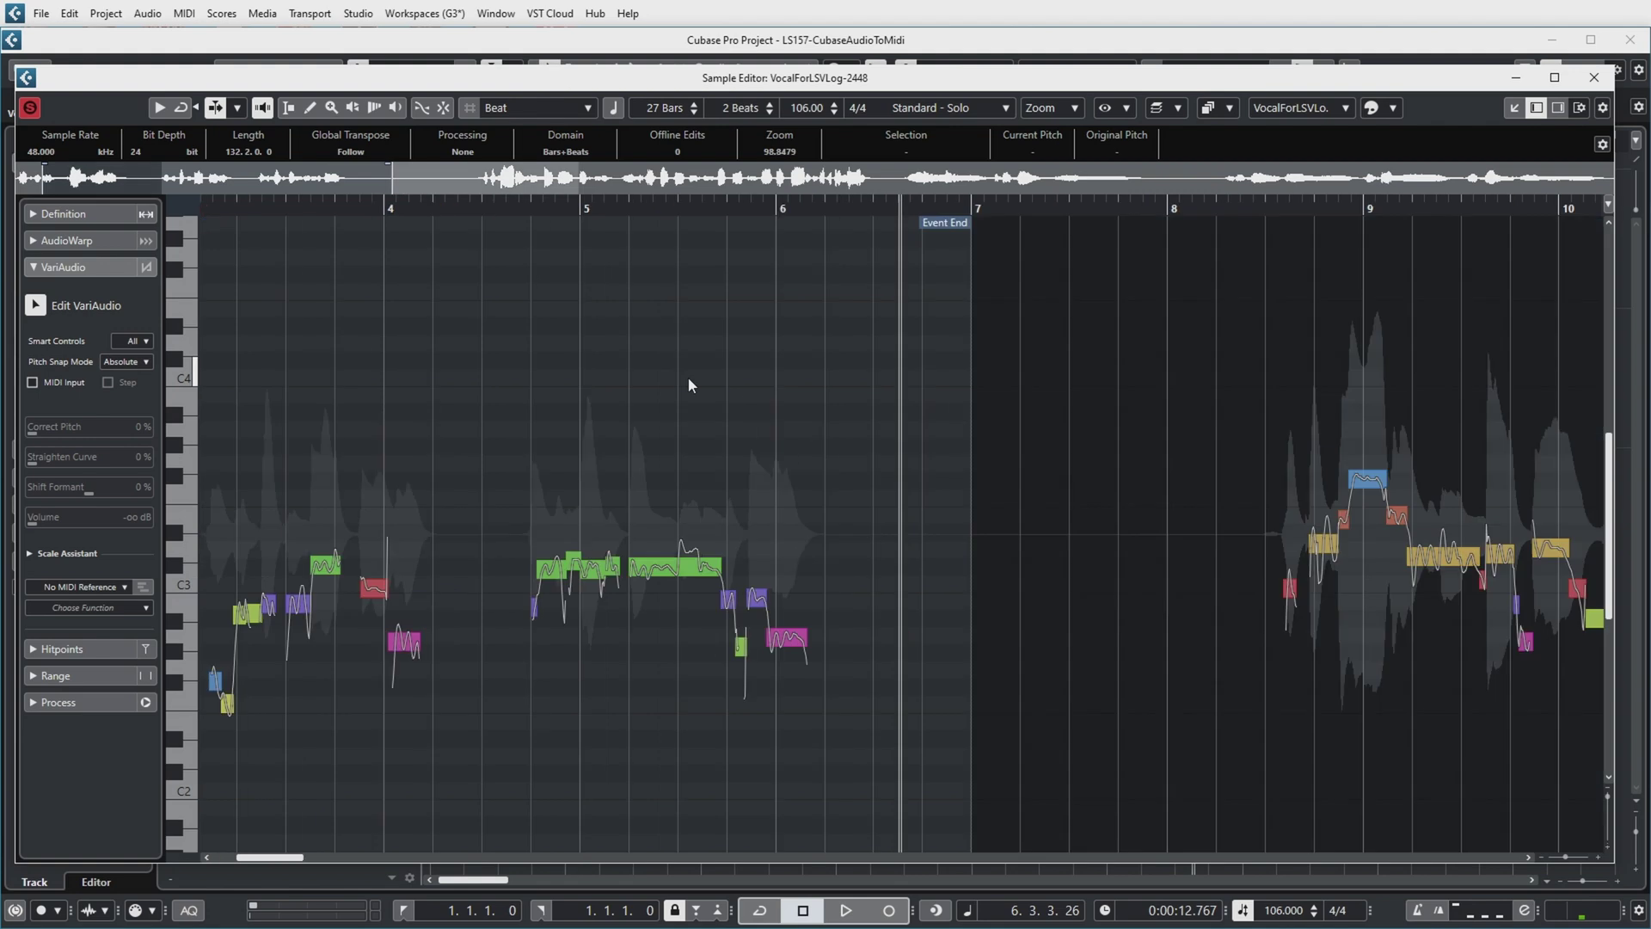
pyautogui.press('h')
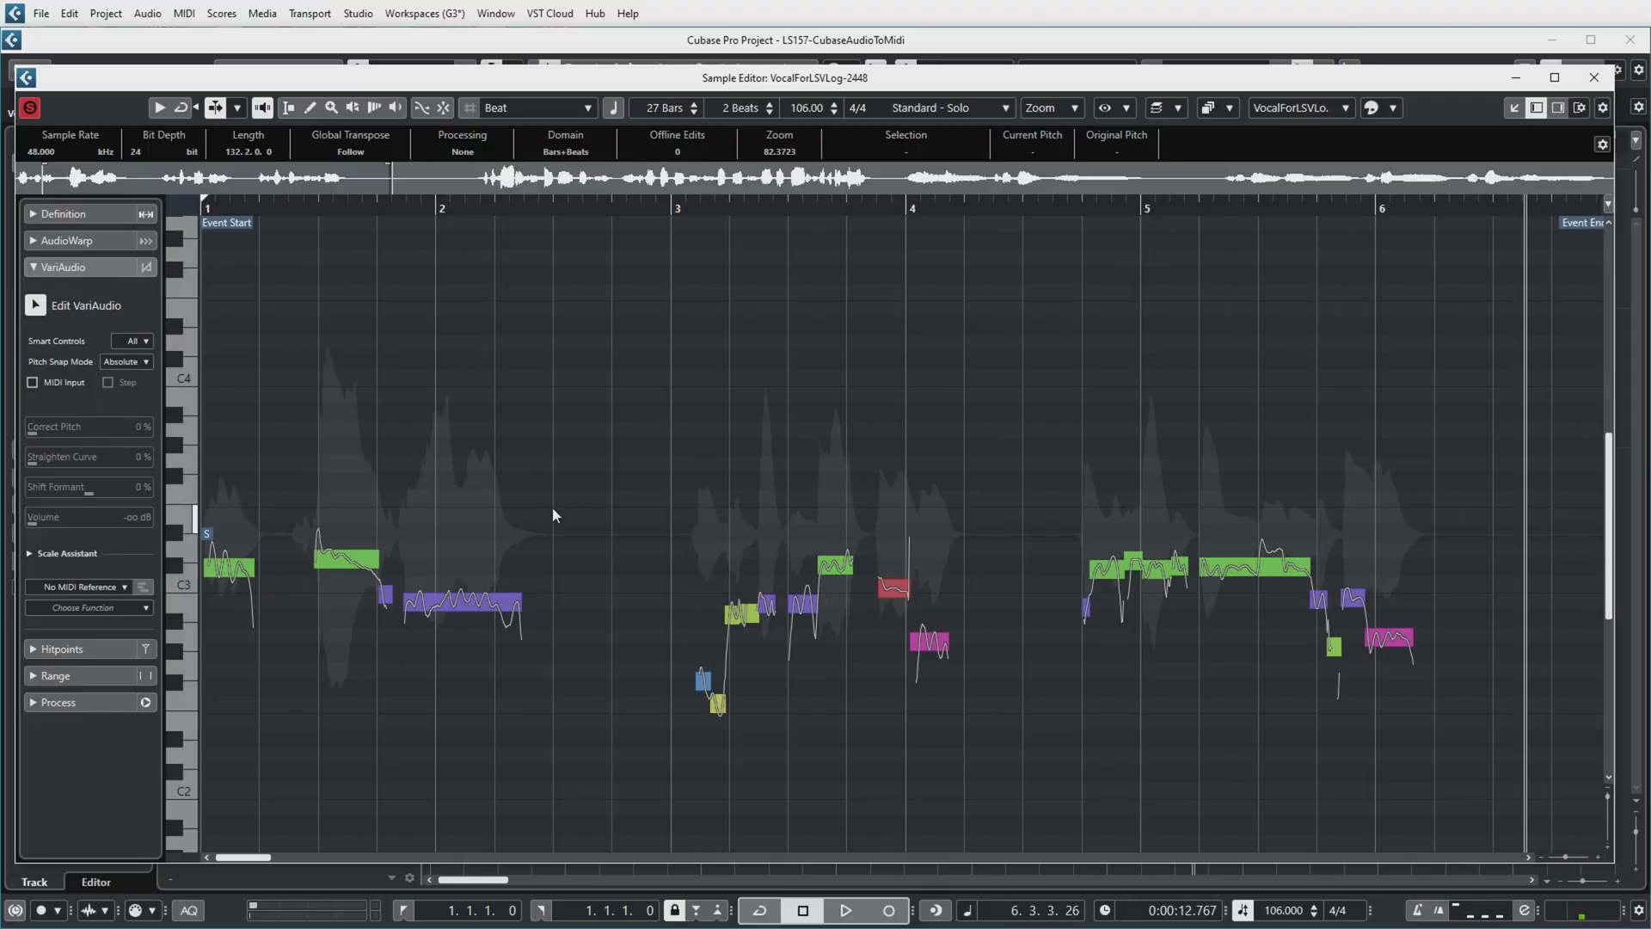
# Extract MIDI as Just Notes, No Pitchbend Data, Dynamic Velocity, to First Selected Track; close the editor
pyautogui.click(146, 608)
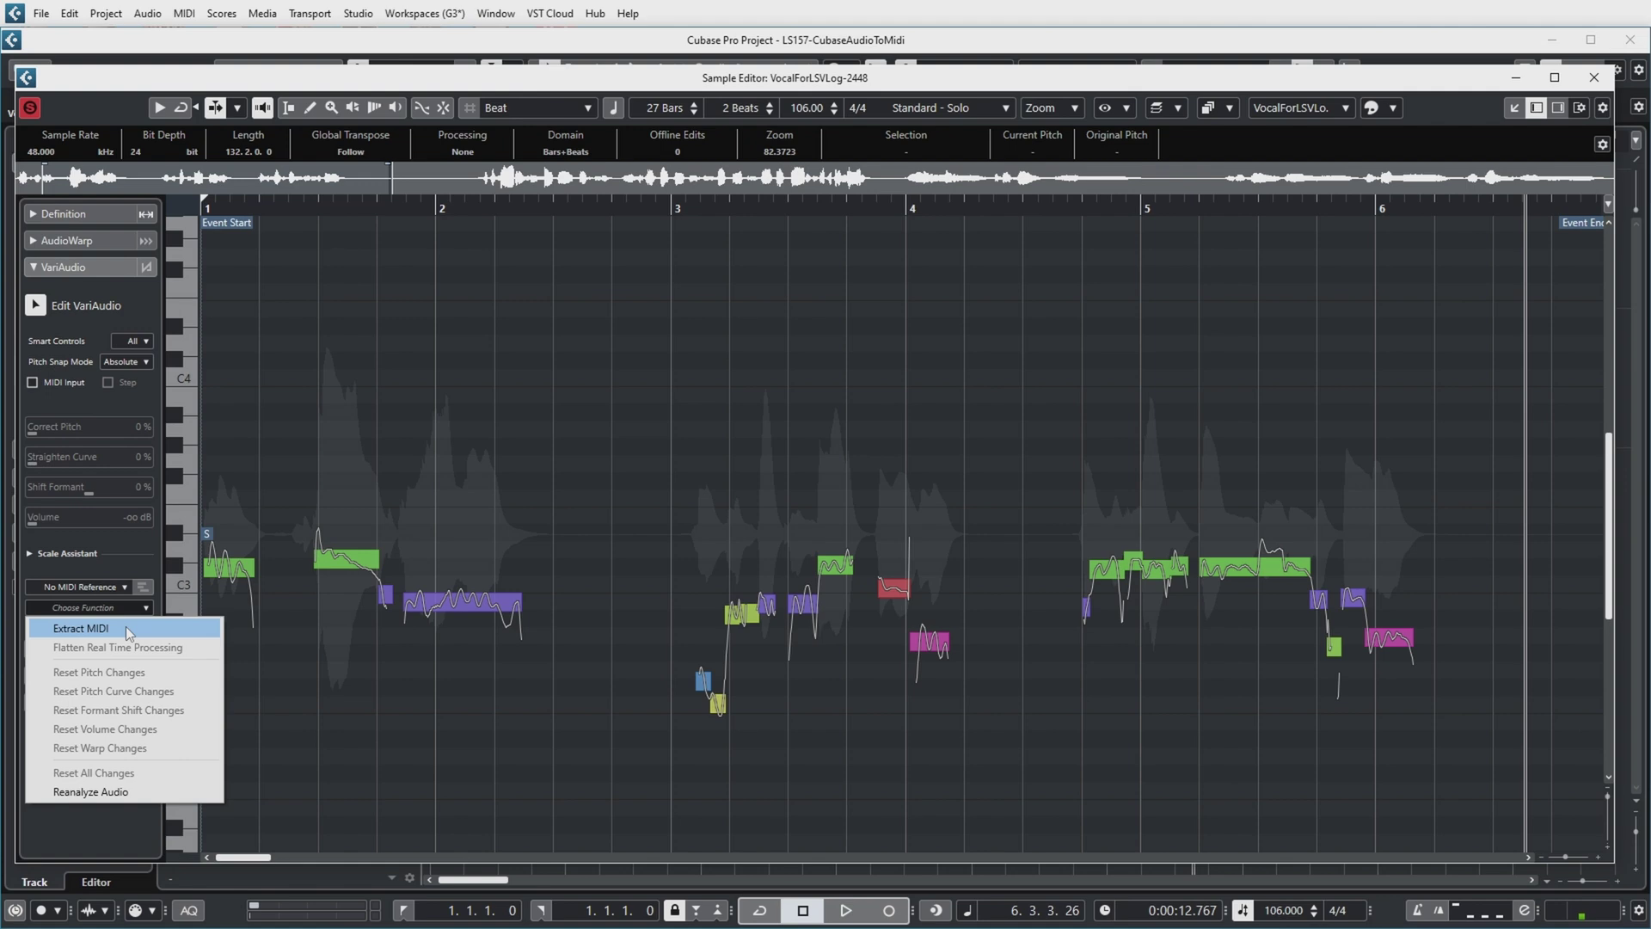
pyautogui.click(75, 631)
pyautogui.click(894, 427)
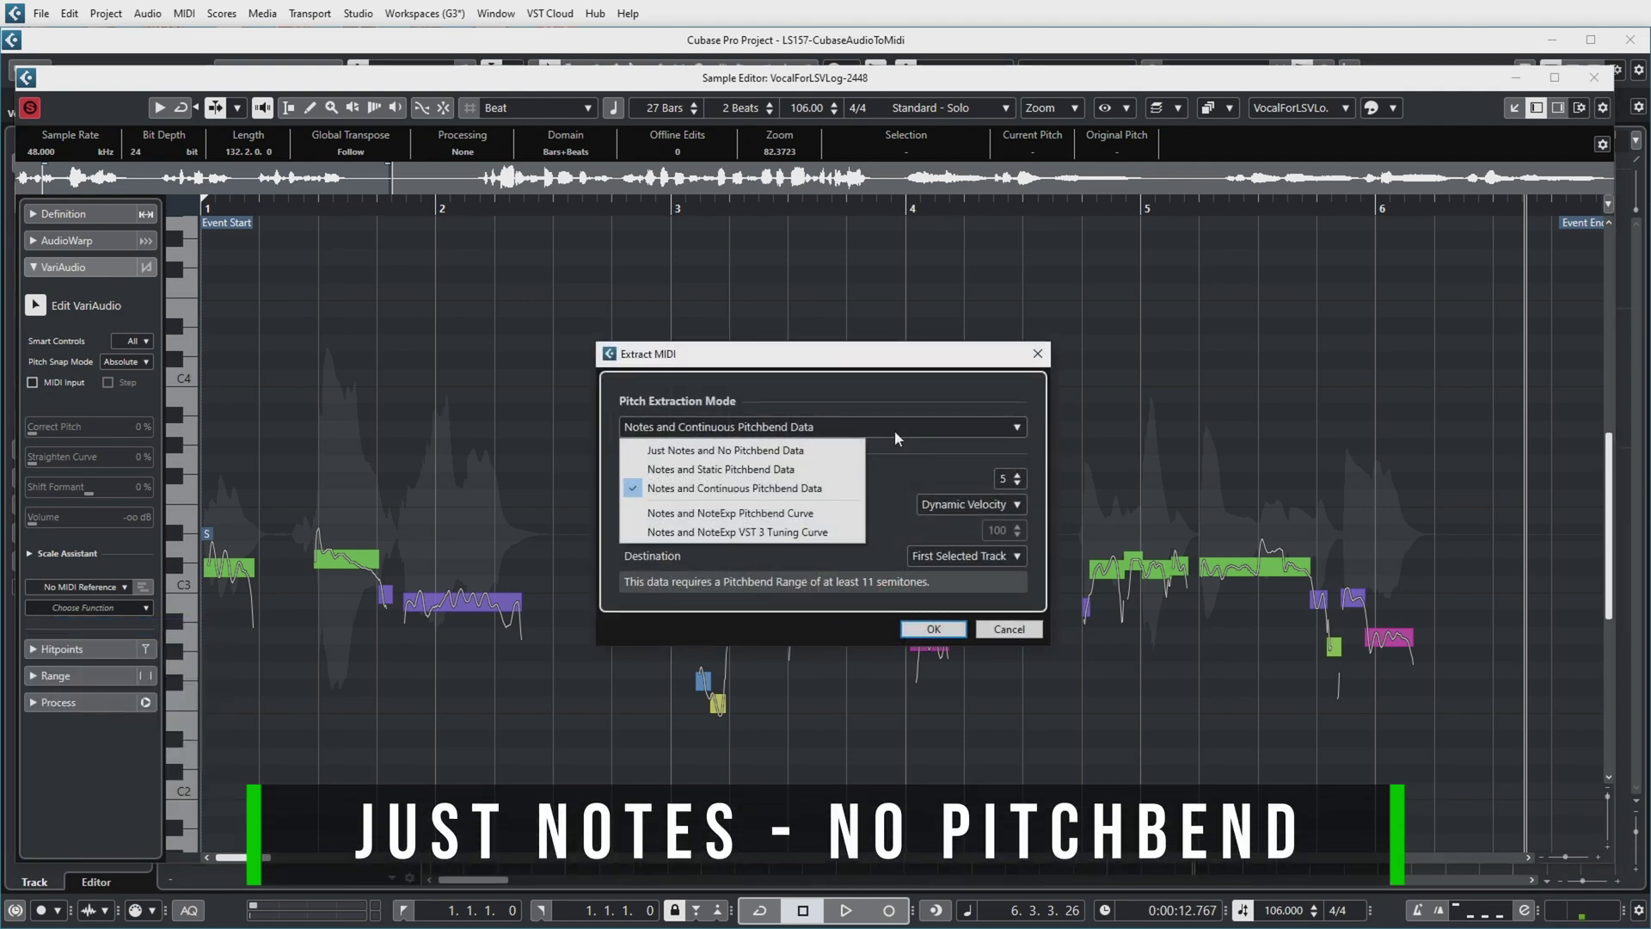
pyautogui.click(728, 450)
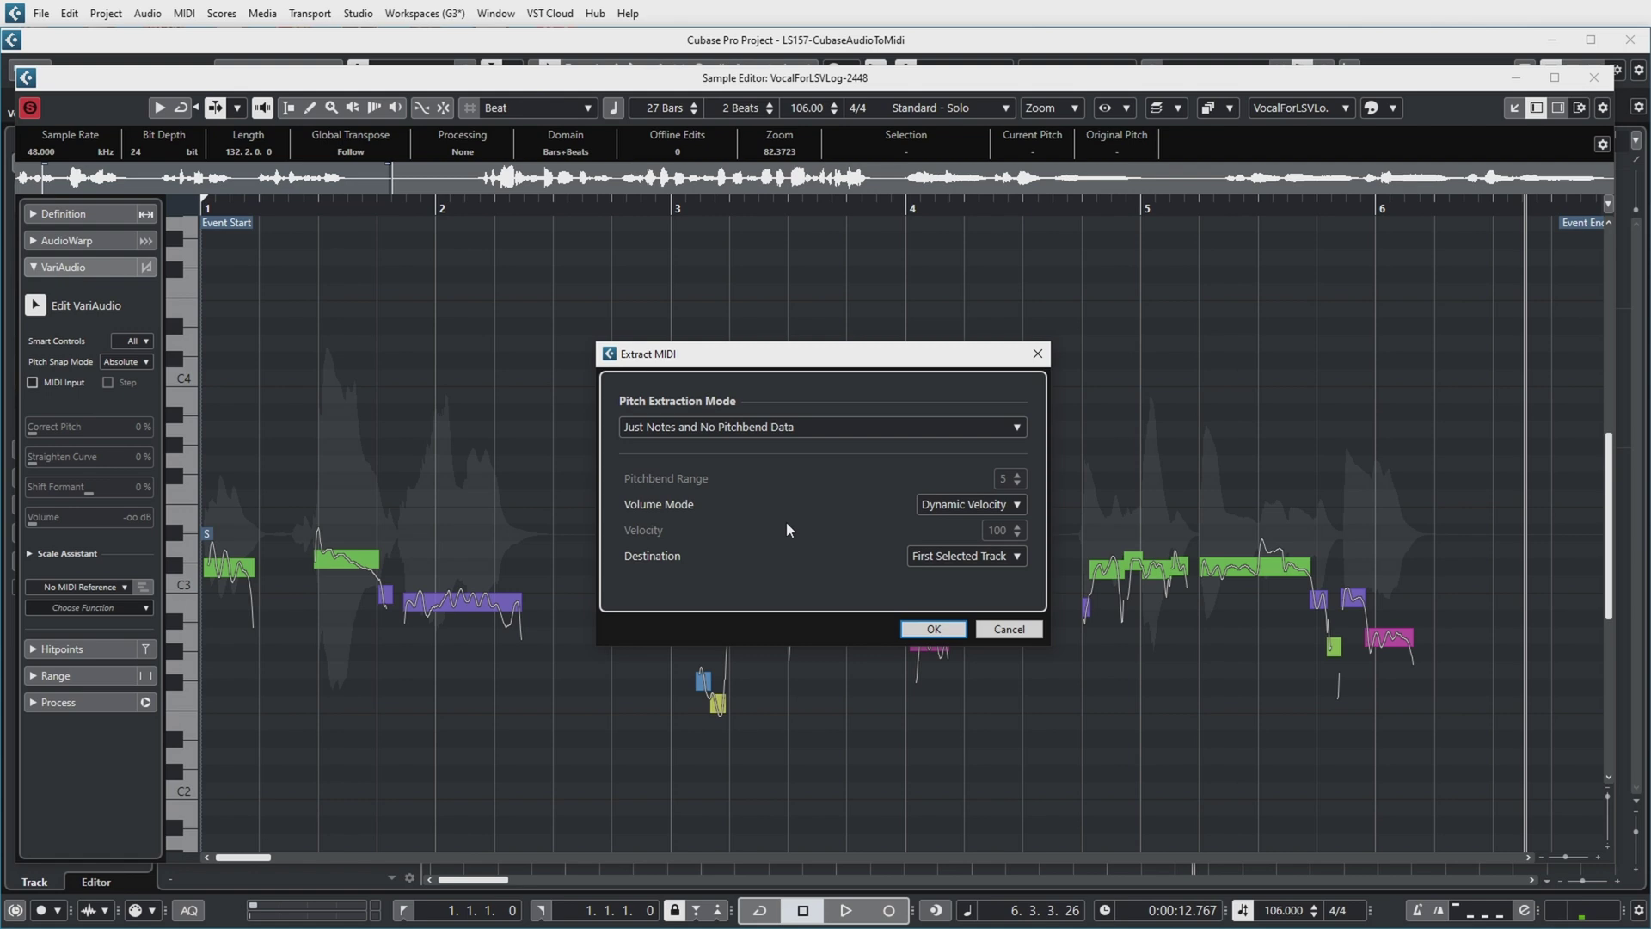
pyautogui.click(1017, 506)
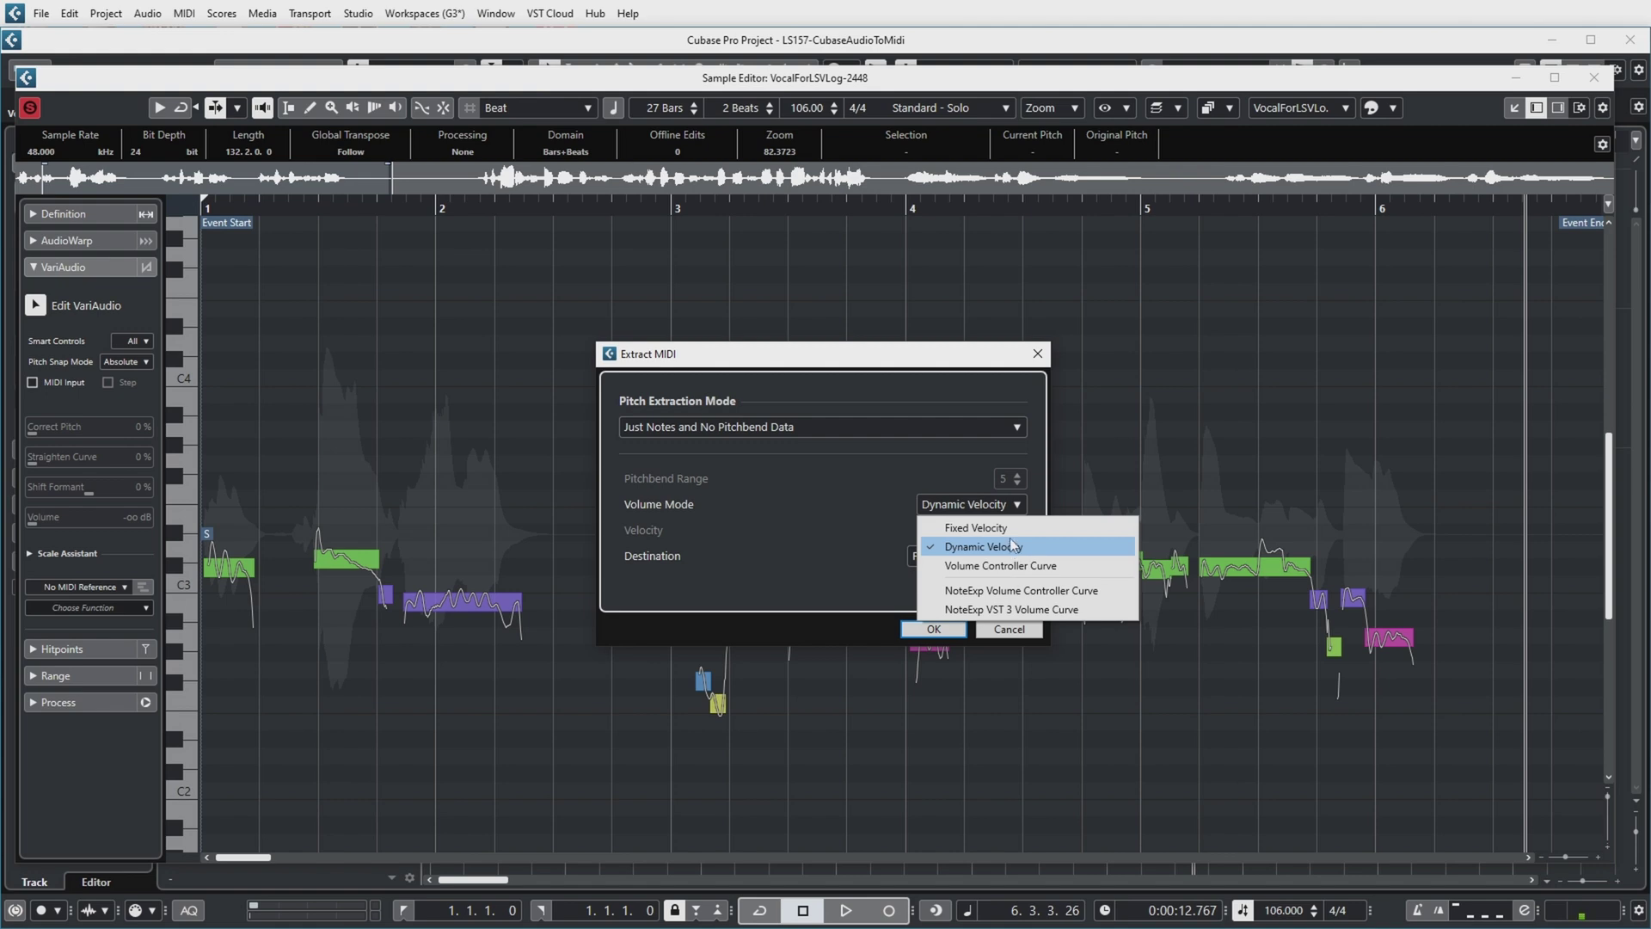
pyautogui.click(851, 497)
pyautogui.click(1016, 556)
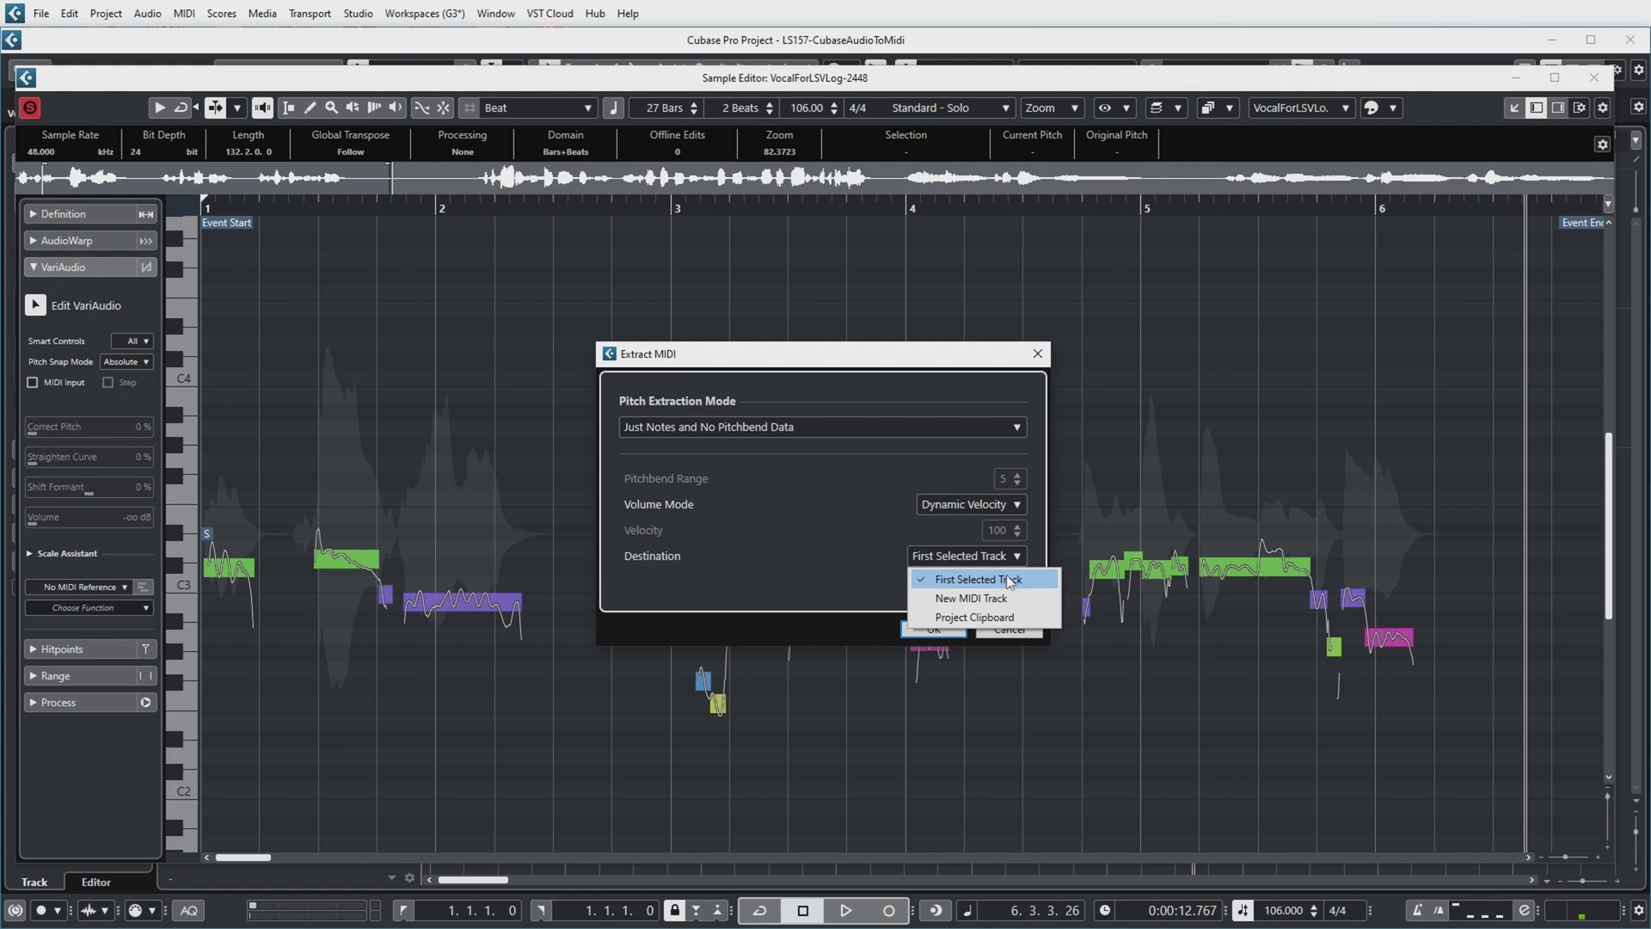
pyautogui.click(1010, 580)
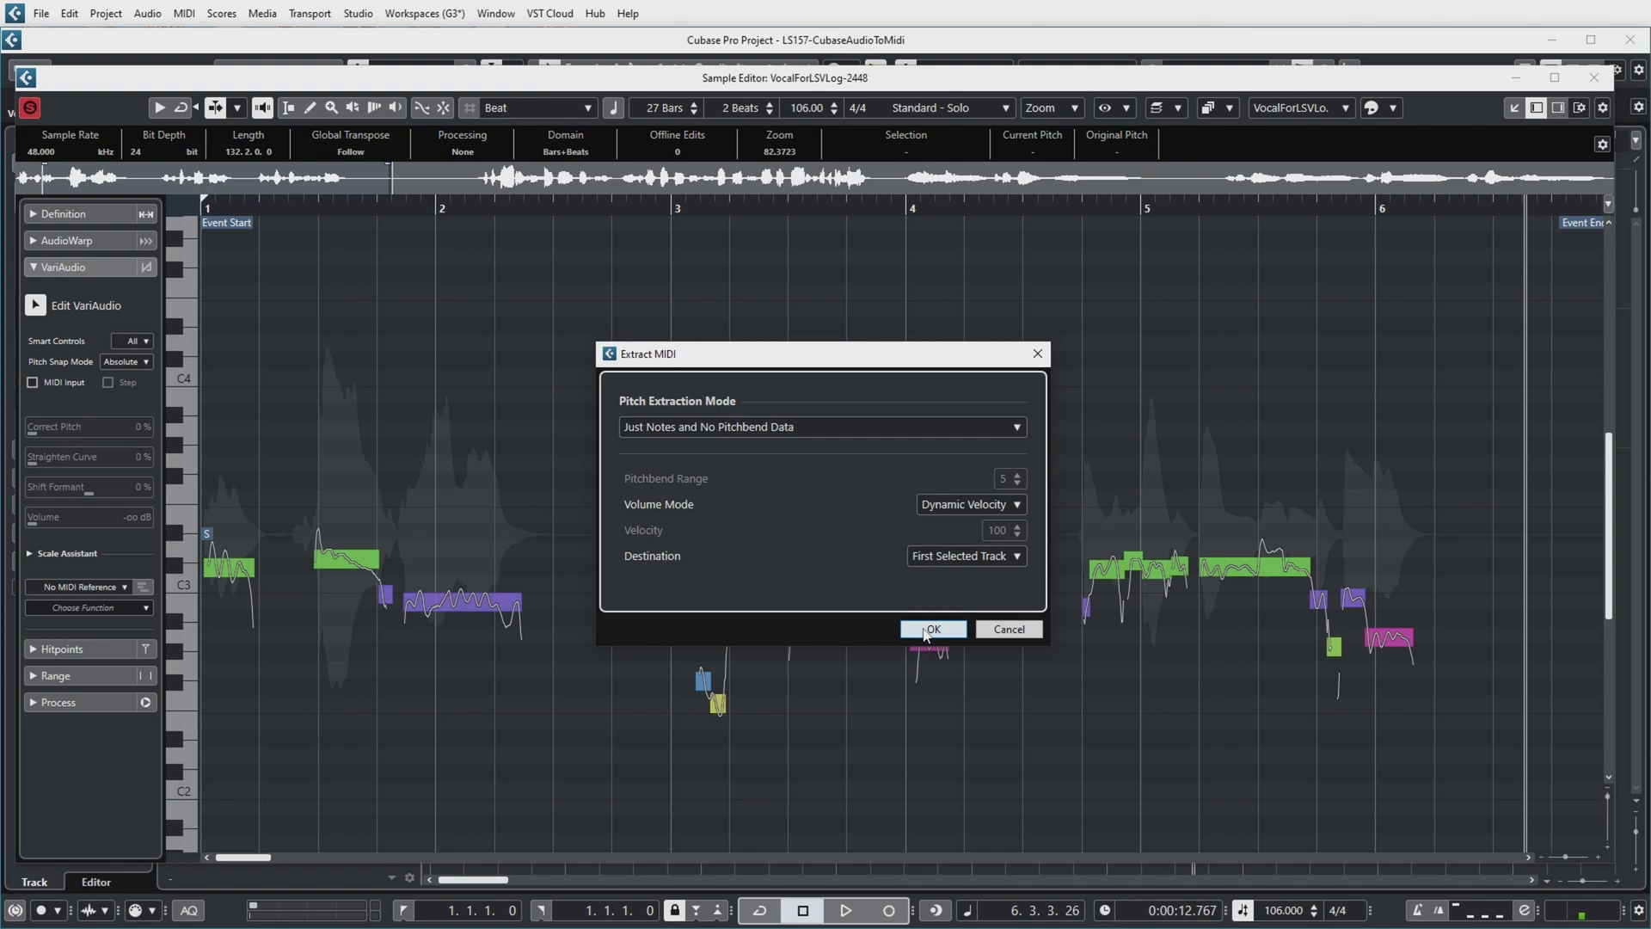
pyautogui.click(932, 630)
pyautogui.click(1598, 77)
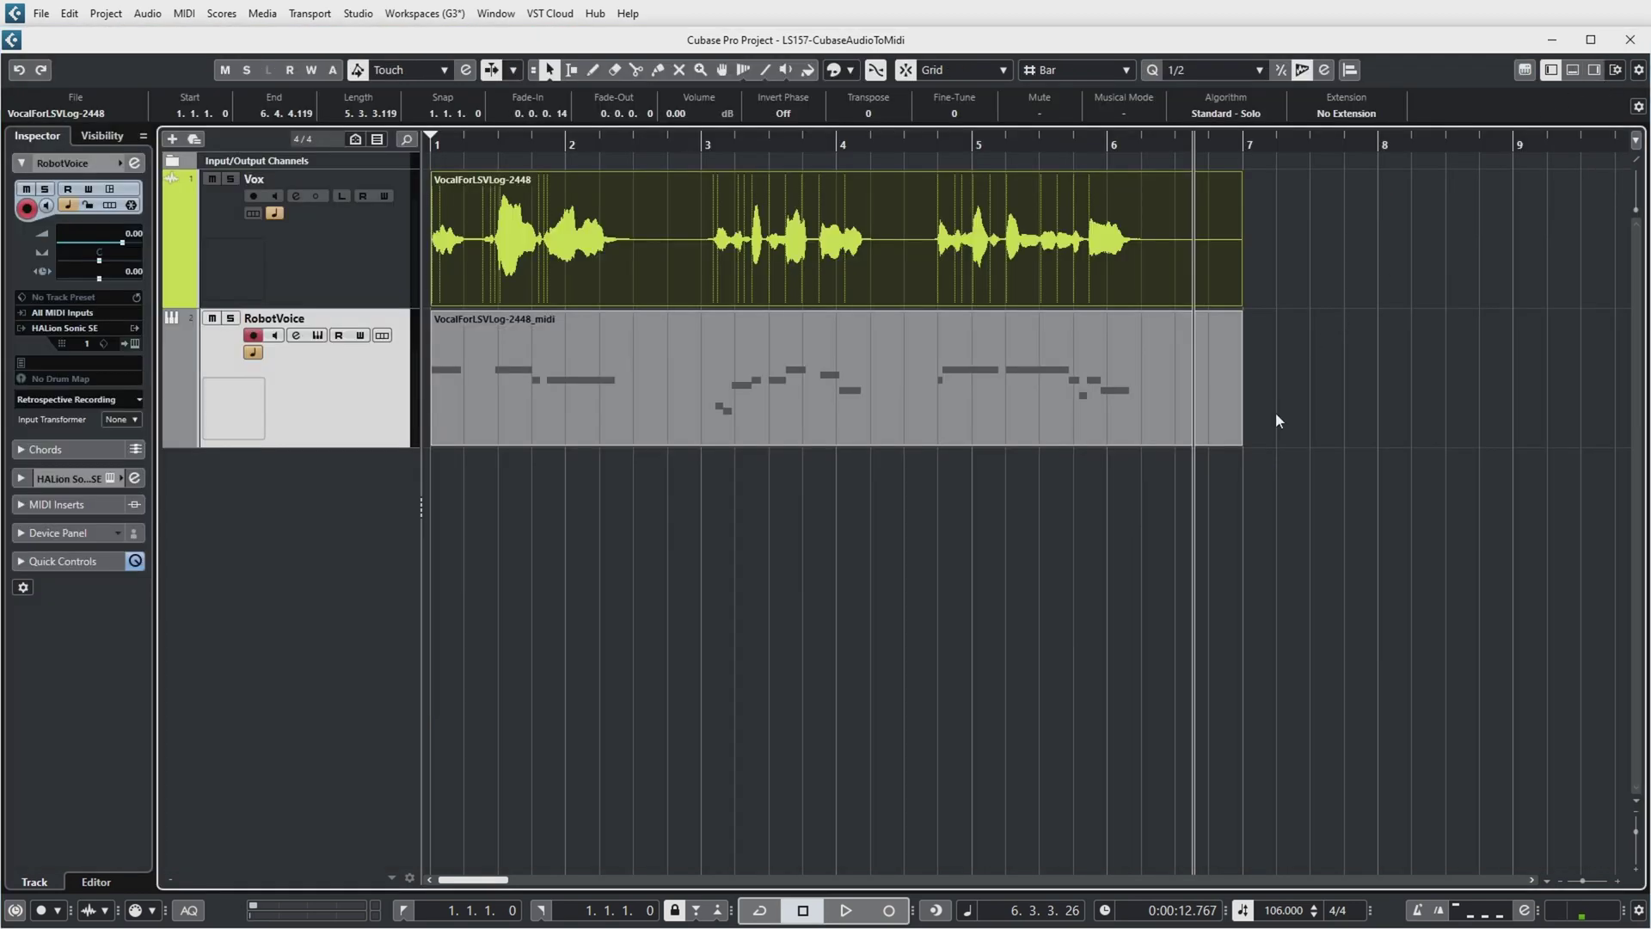
# Select the new RobotVoice MIDI part and play it from the project start
pyautogui.click(496, 404)
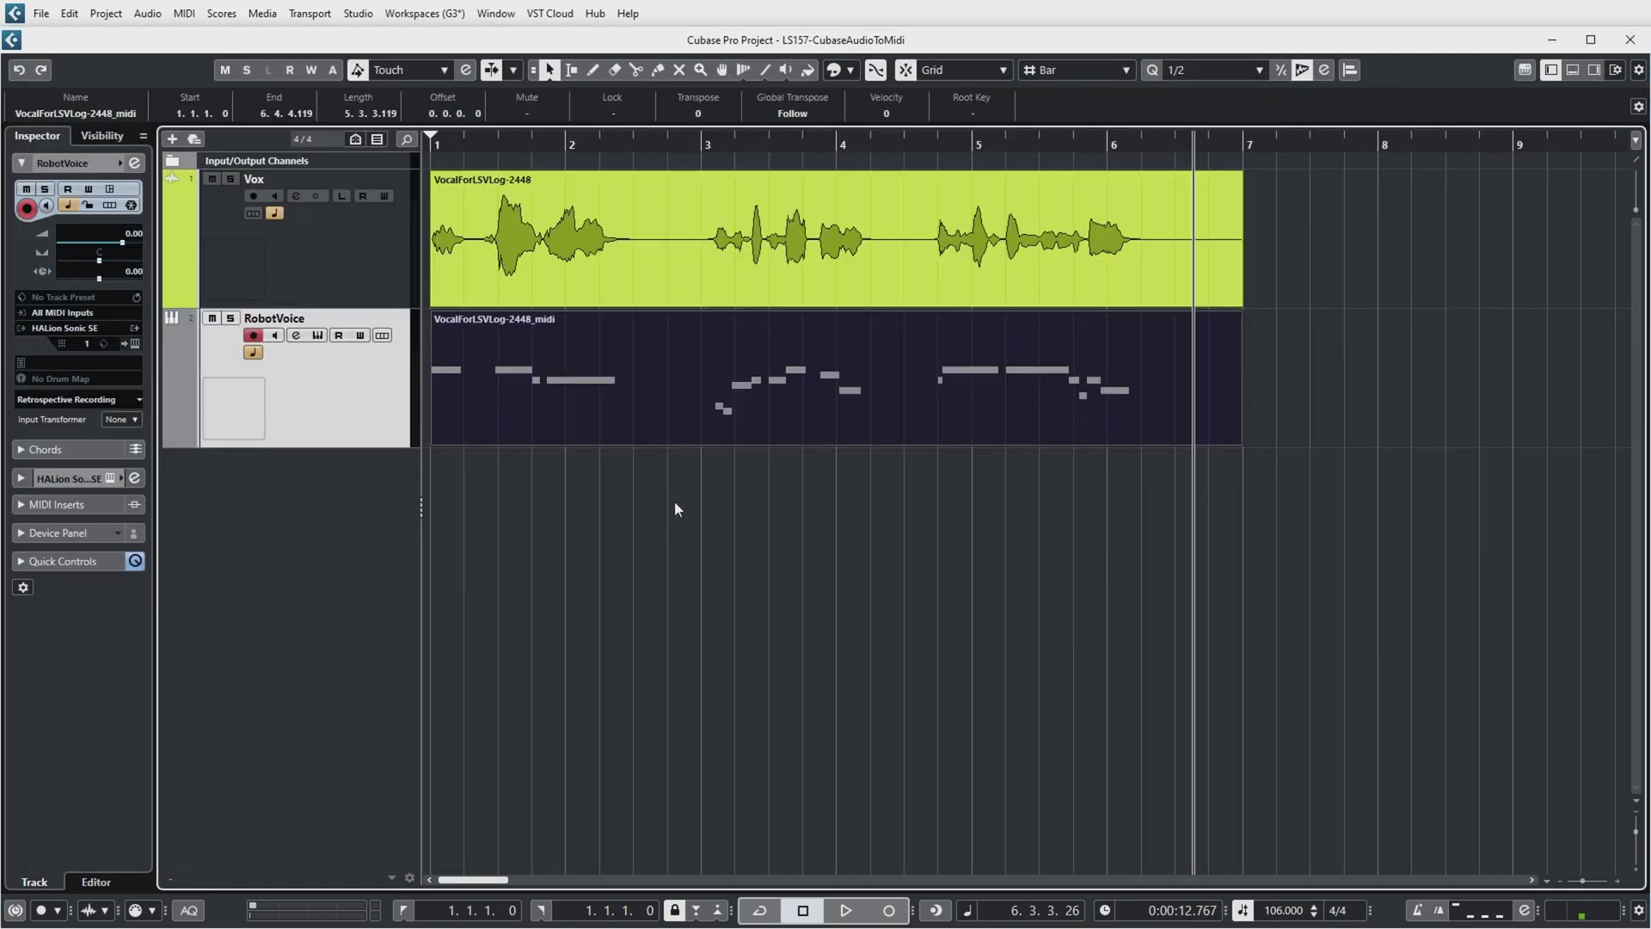
pyautogui.press('Home')
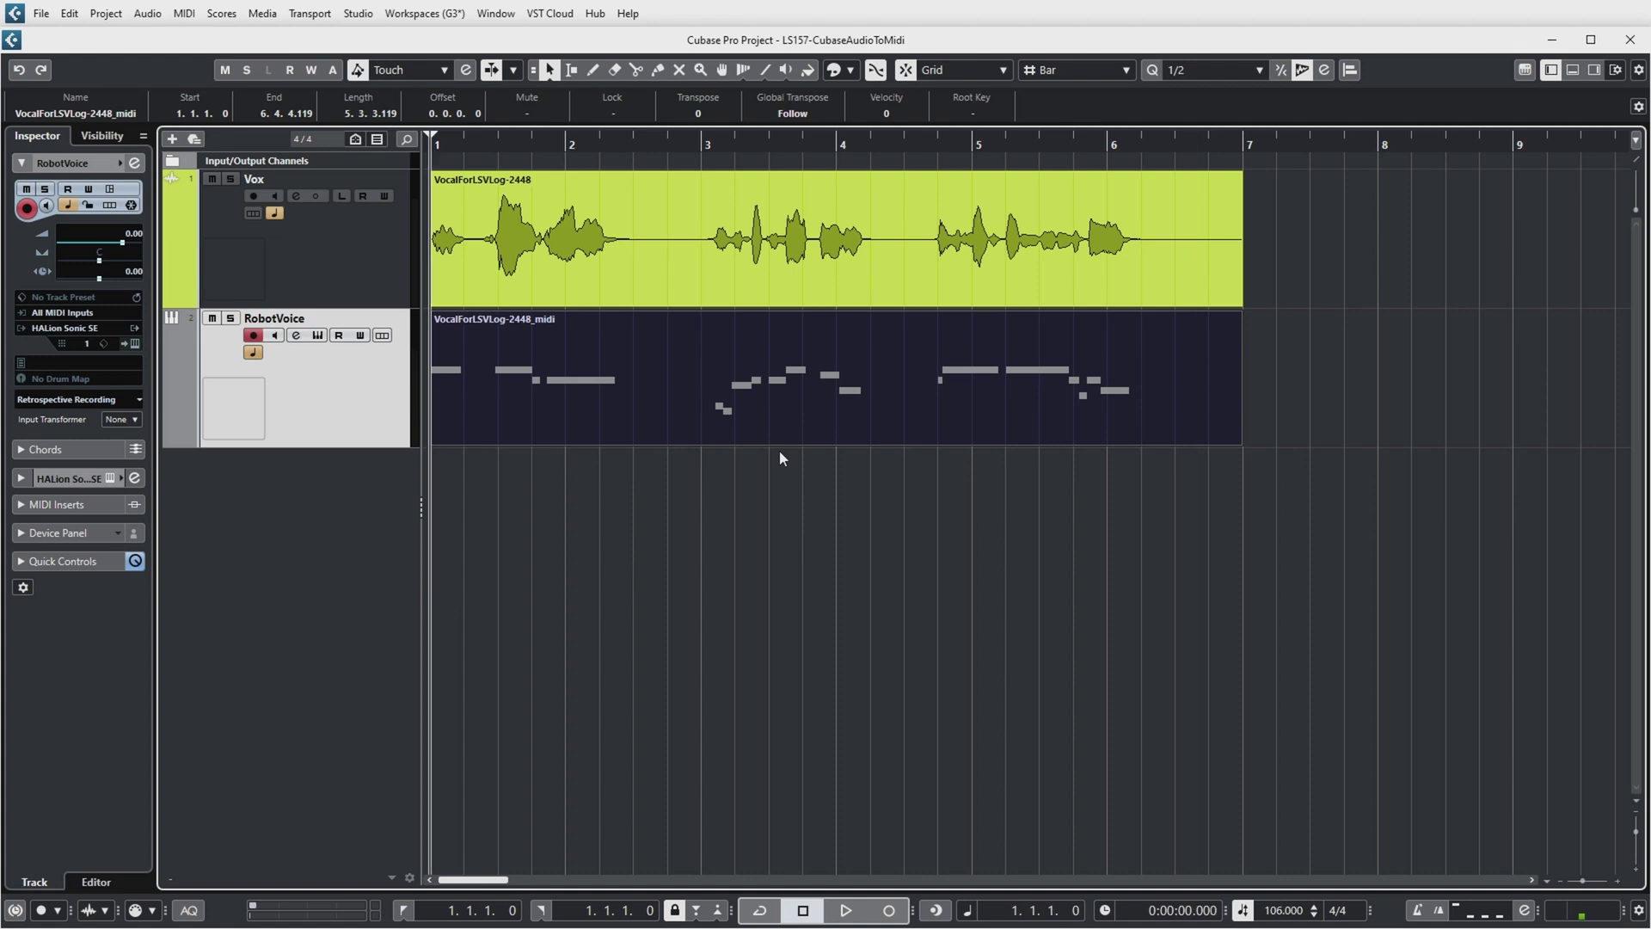
pyautogui.press('space')
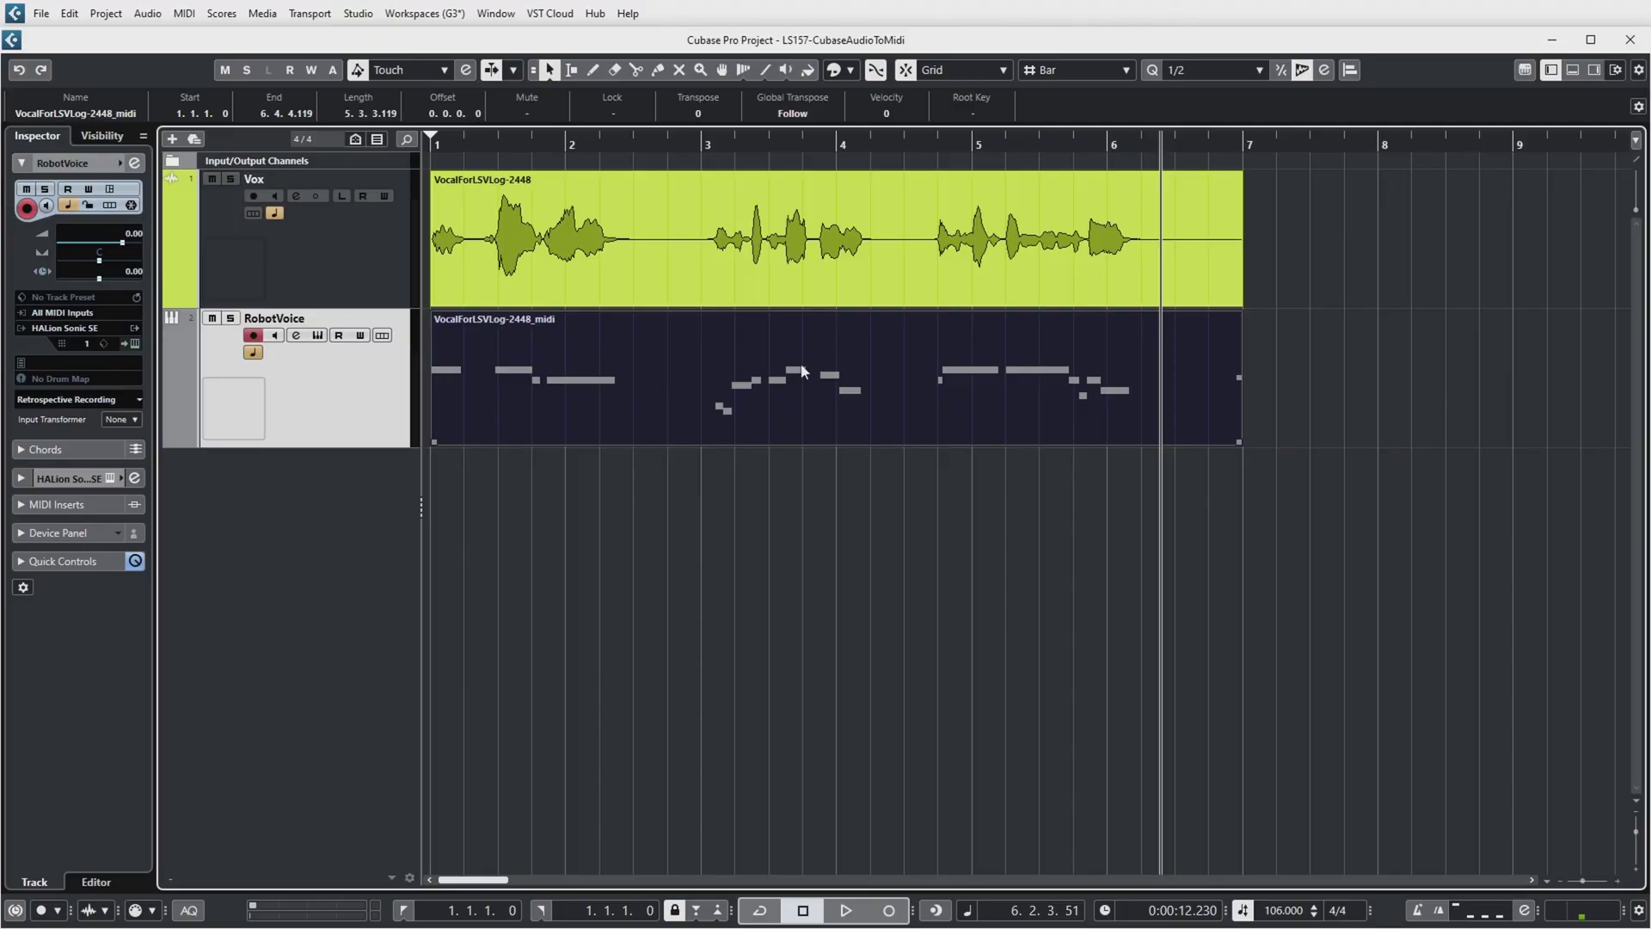
pyautogui.doubleClick(800, 371)
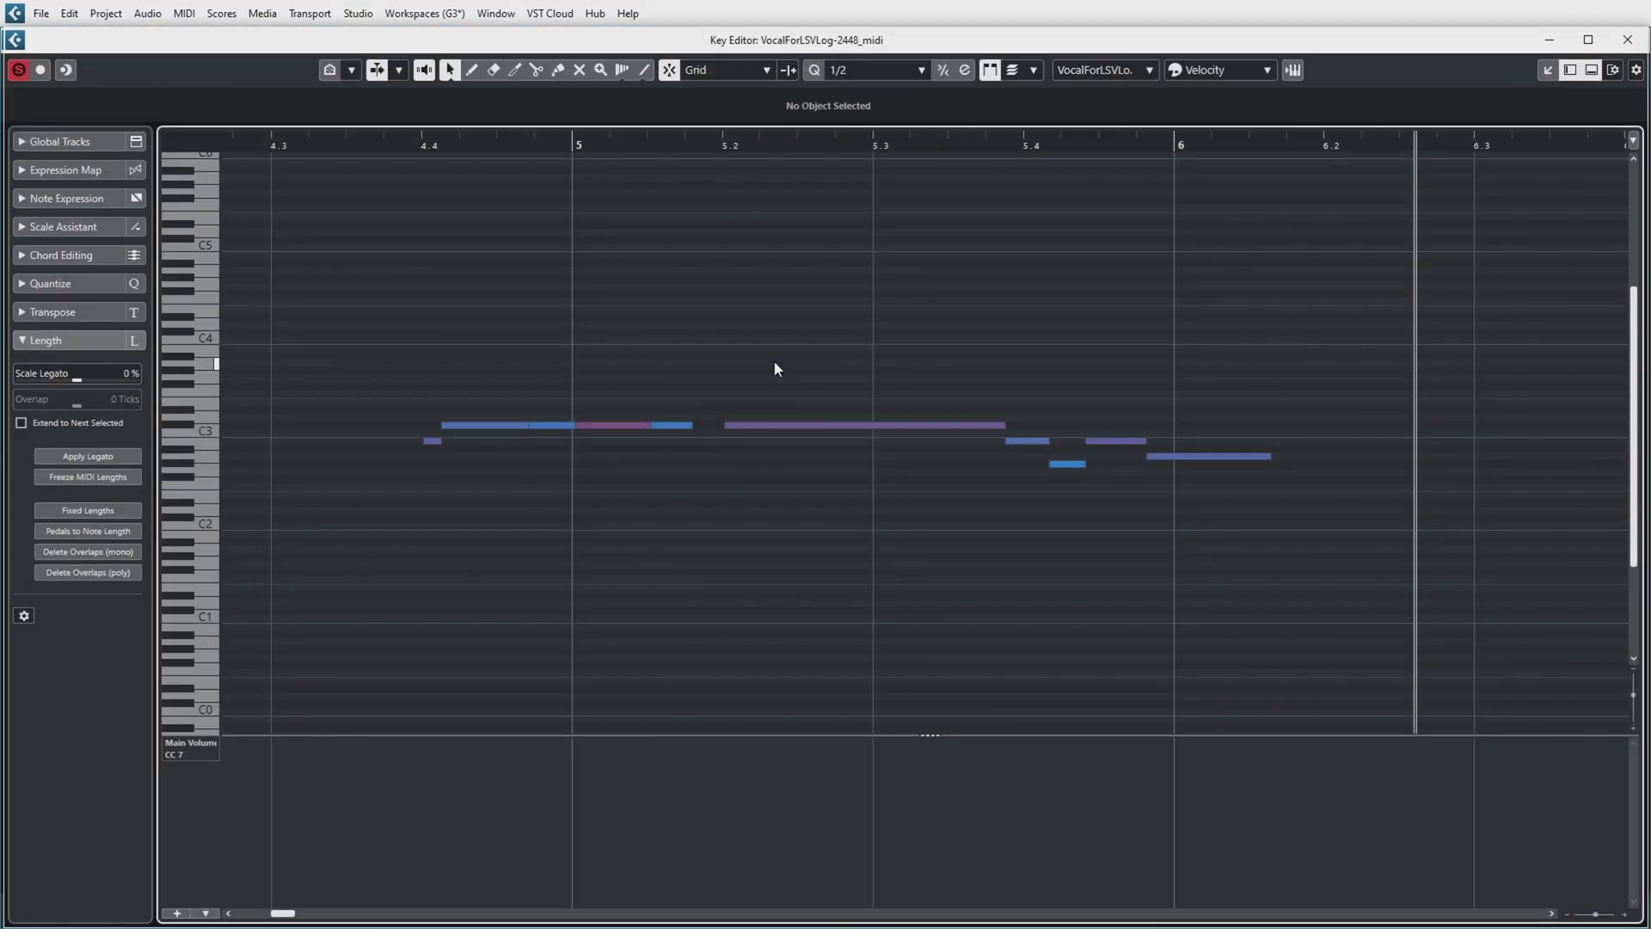
pyautogui.press('g')
pyautogui.press('g')
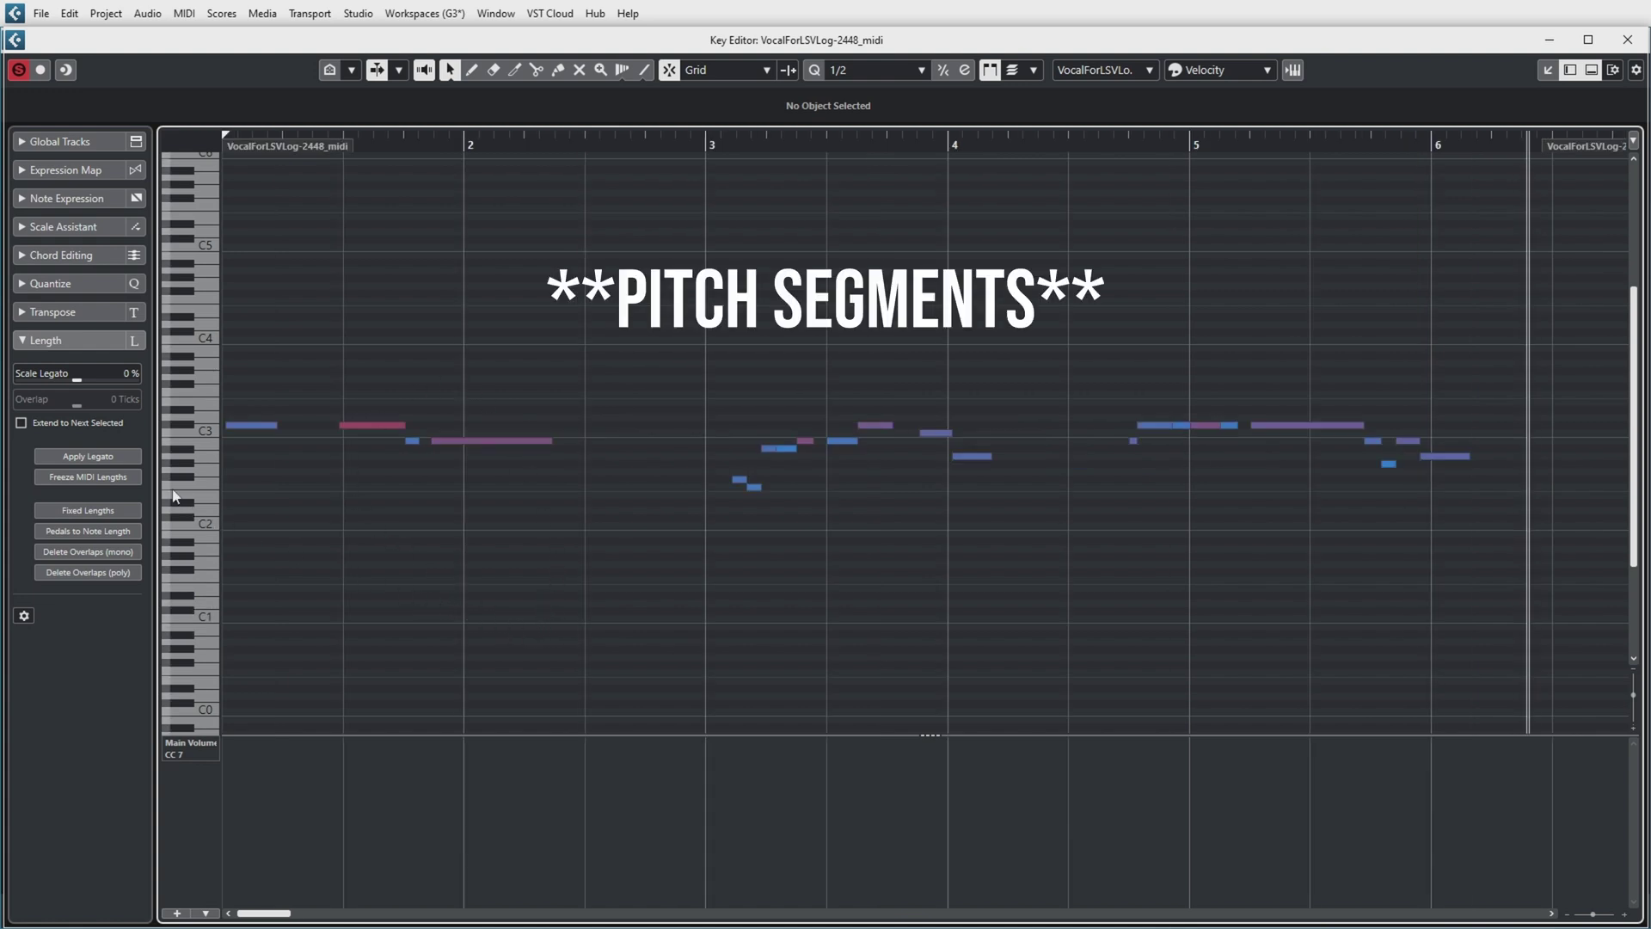
pyautogui.moveTo(257, 735); pyautogui.dragTo(417, 851)
pyautogui.click(176, 913)
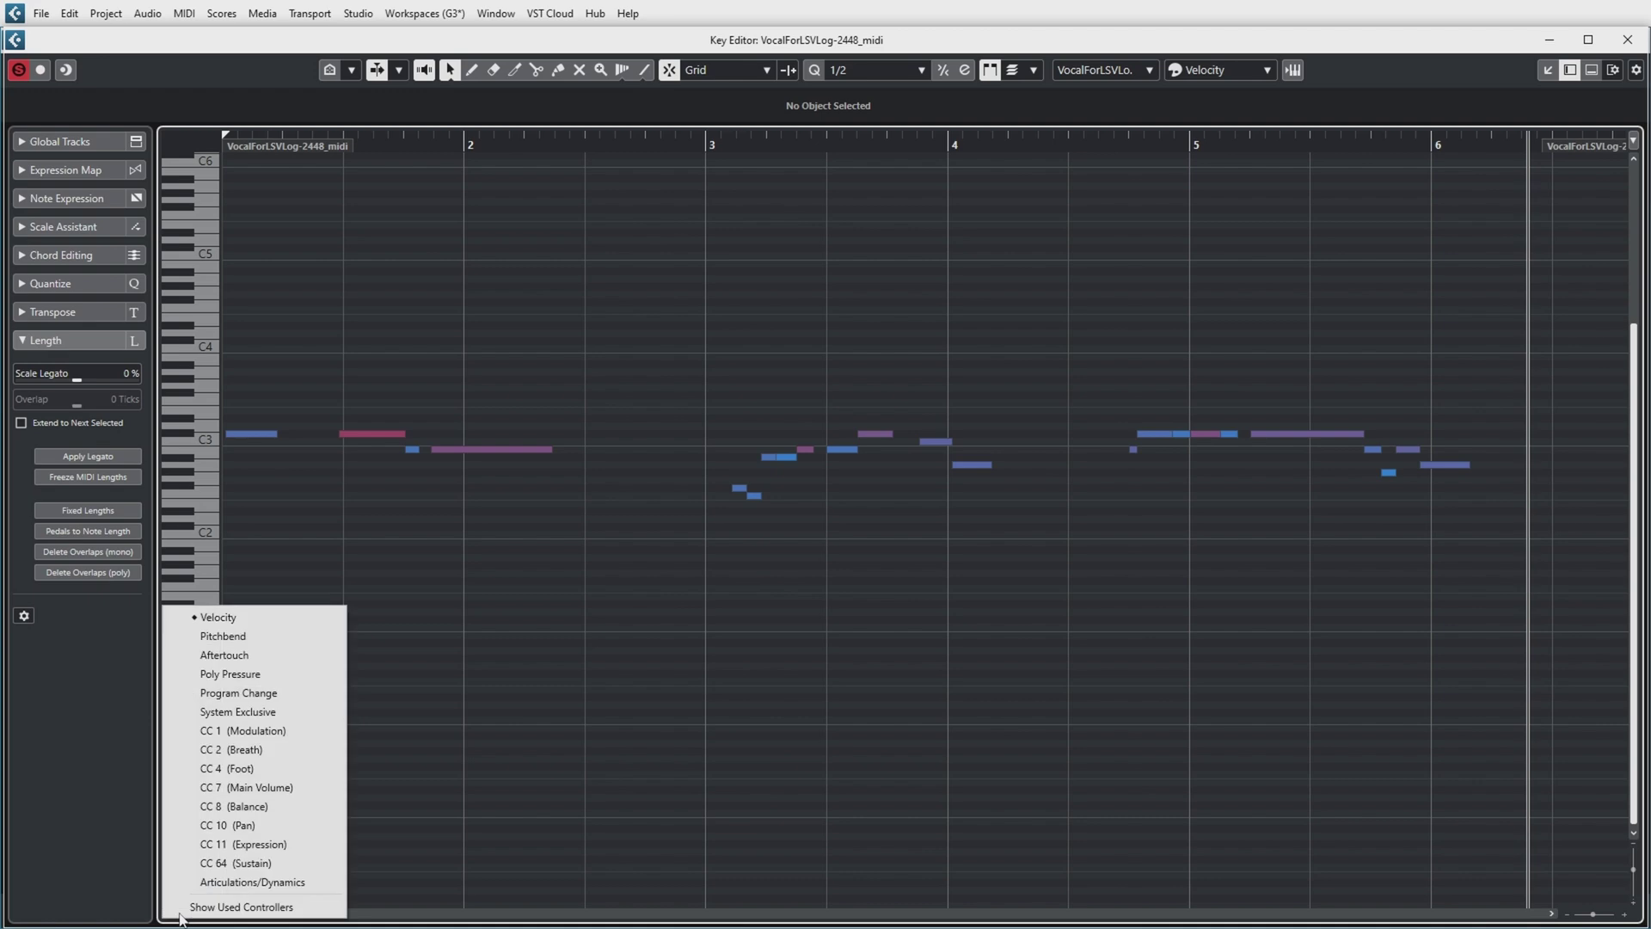
pyautogui.click(272, 616)
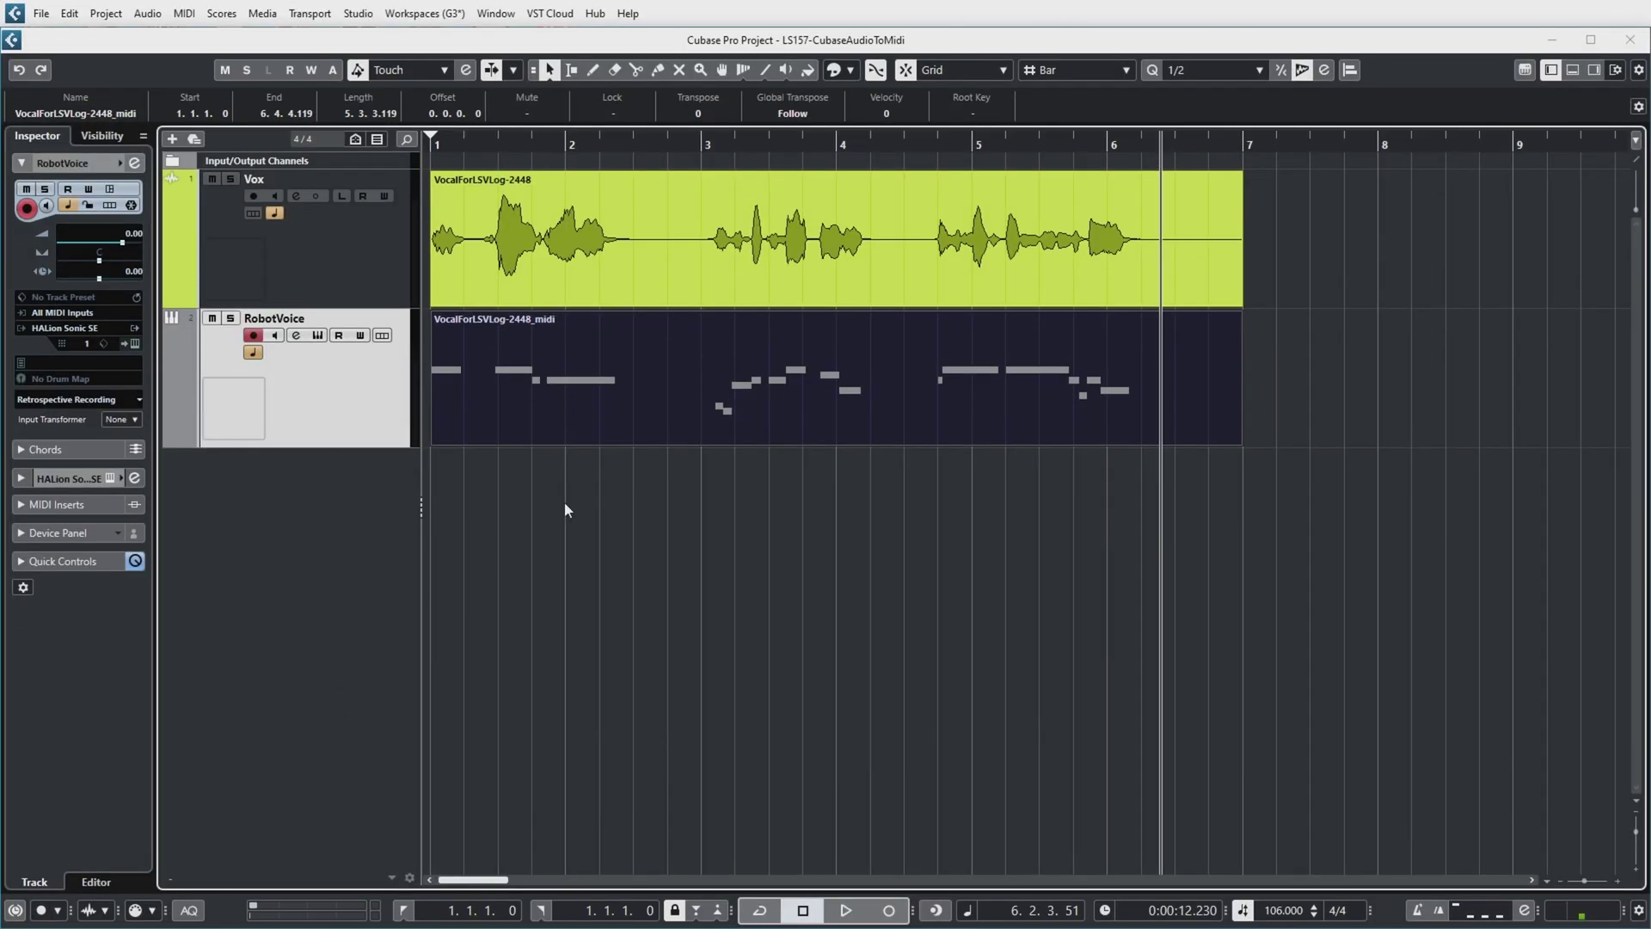
# Delete the plain MIDI part and reopen the vocal event in the Sample Editor
pyautogui.press('Delete')
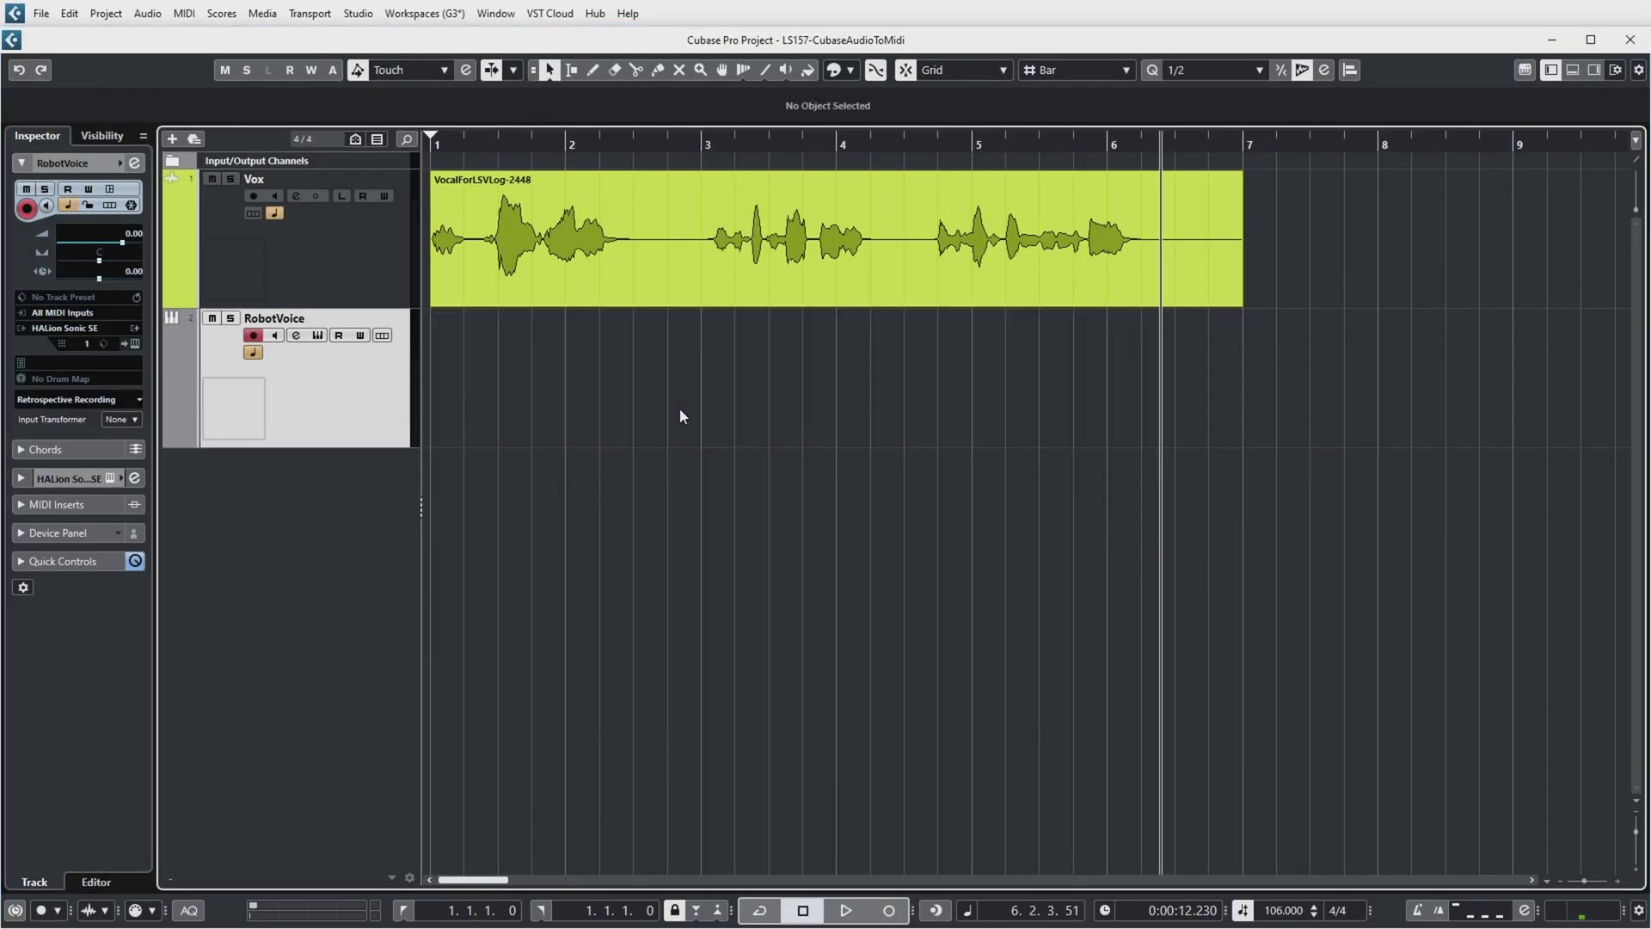
pyautogui.click(767, 280)
pyautogui.doubleClick(767, 280)
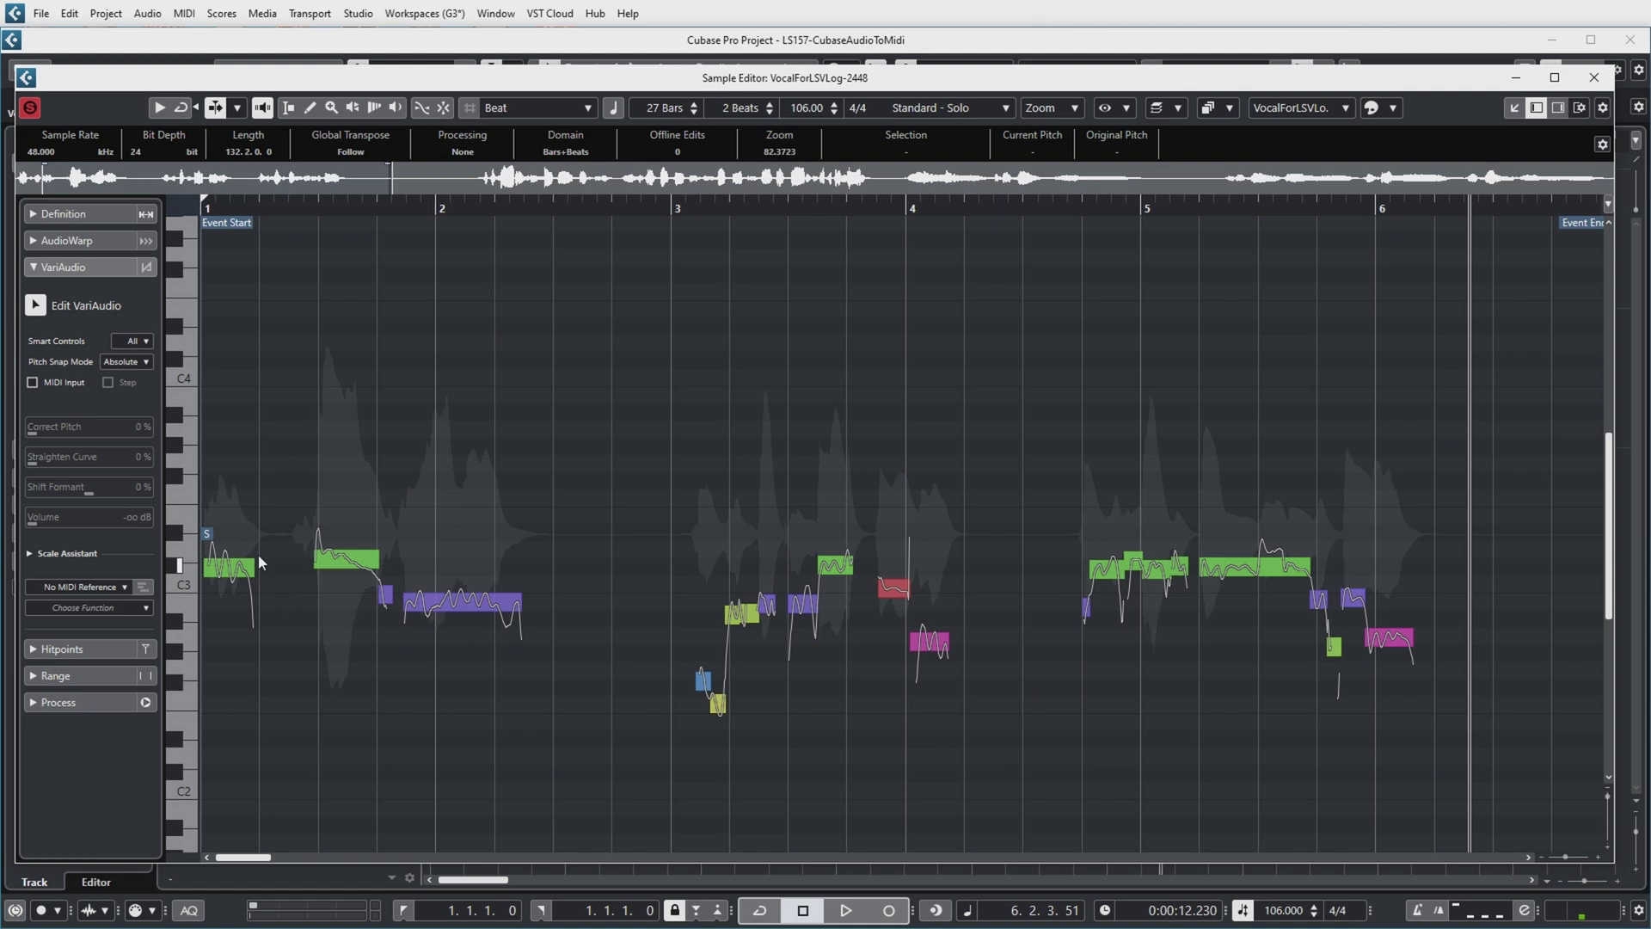
# Set up Extract MIDI with Notes and Static Pitchbend Data and a pitchbend range of 2
pyautogui.click(146, 608)
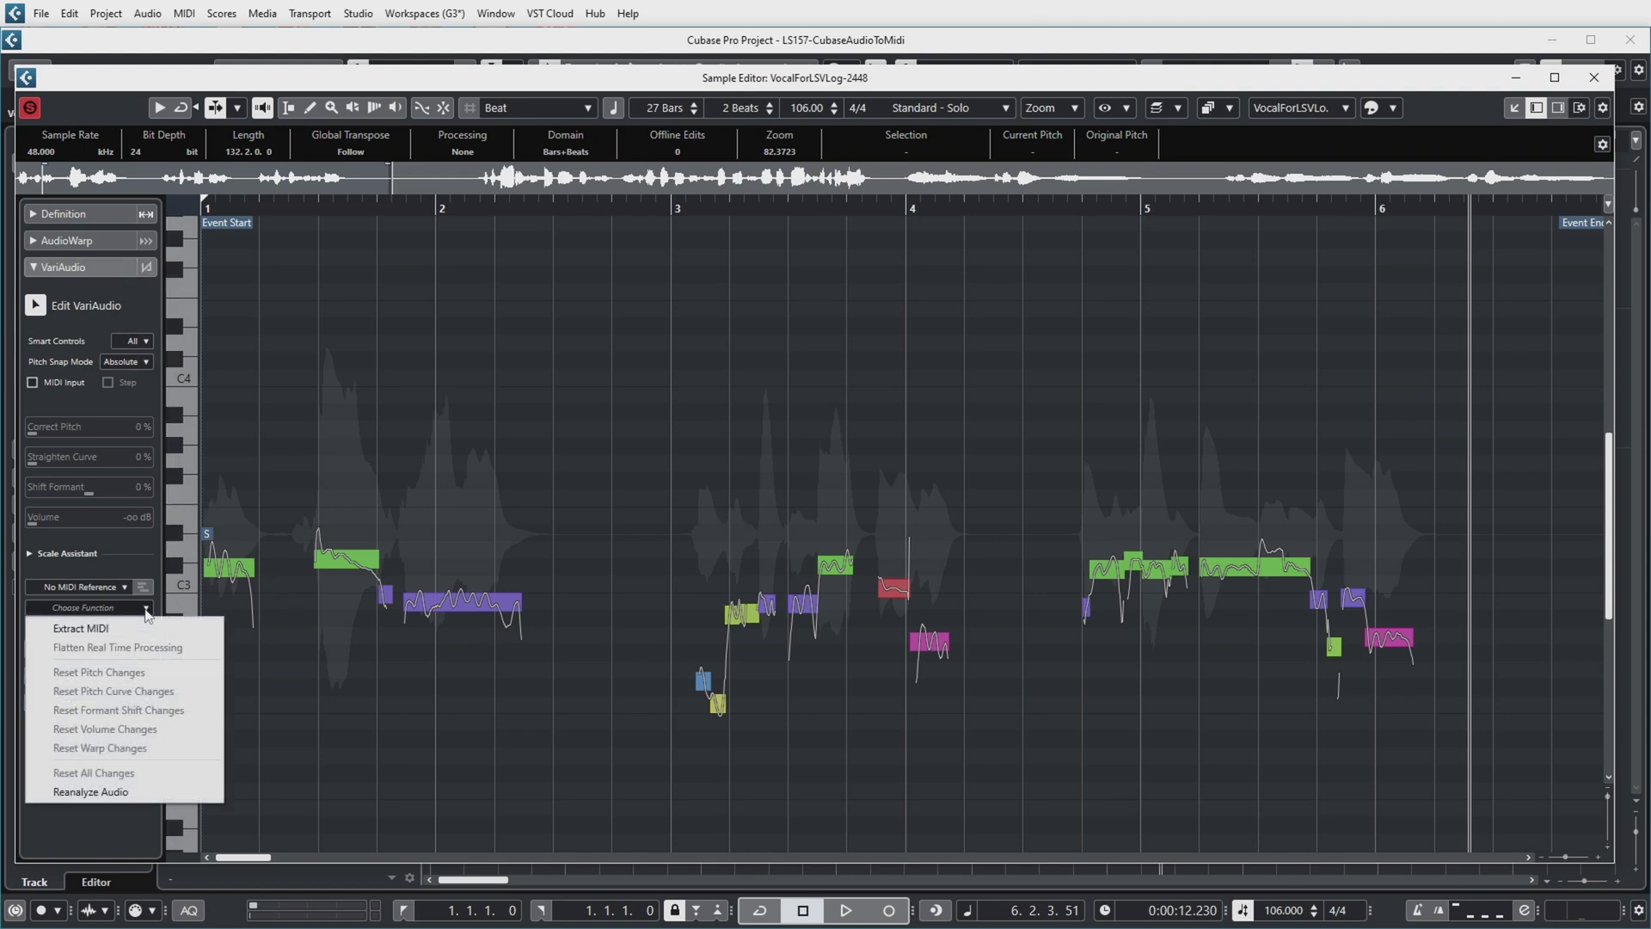
pyautogui.click(78, 634)
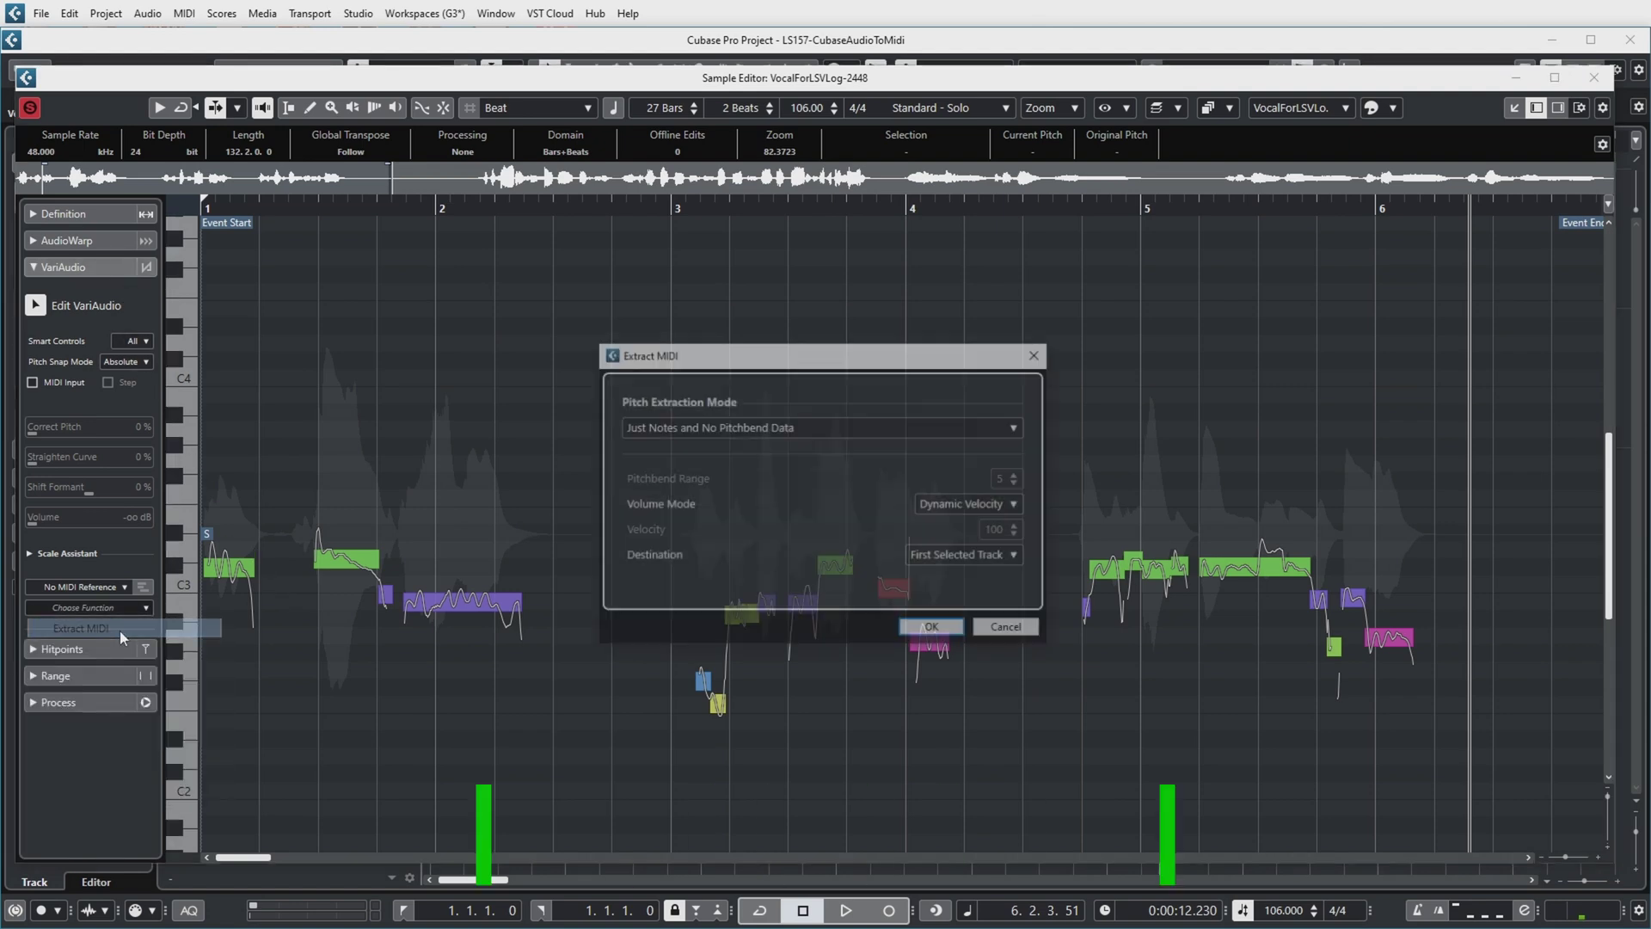
pyautogui.click(828, 428)
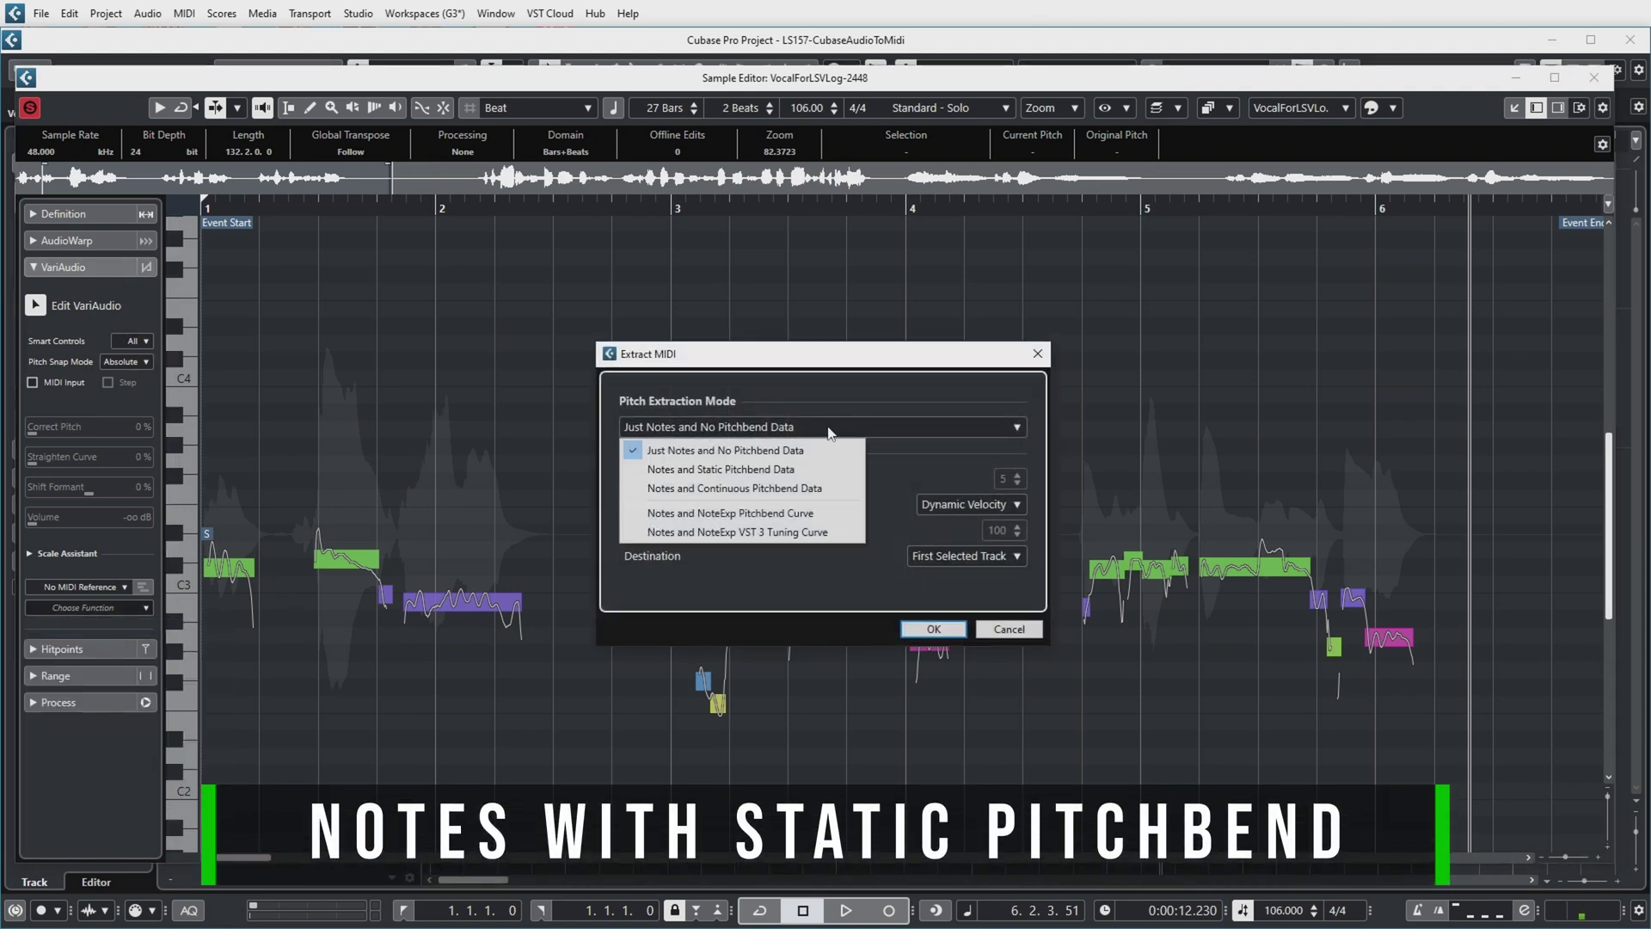
pyautogui.click(666, 469)
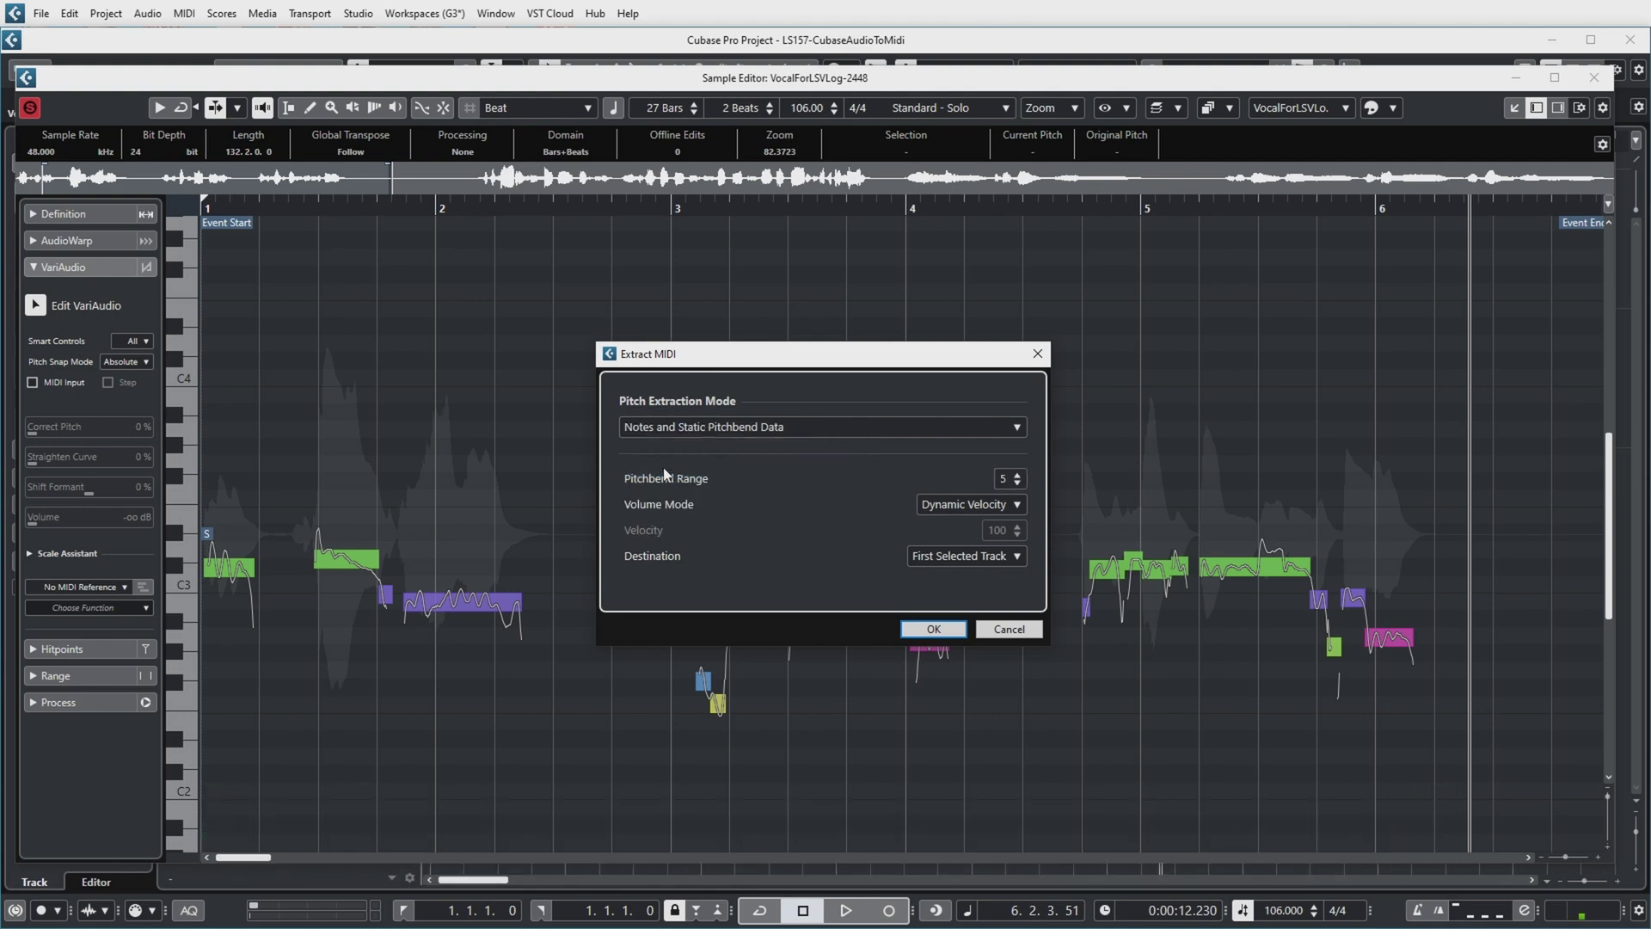
pyautogui.click(1018, 484)
pyautogui.click(1018, 483)
# Keep Dynamic Velocity, confirm the static-pitchbend extraction, and play the new RobotVoice part
pyautogui.click(1019, 504)
pyautogui.click(1019, 505)
pyautogui.click(932, 629)
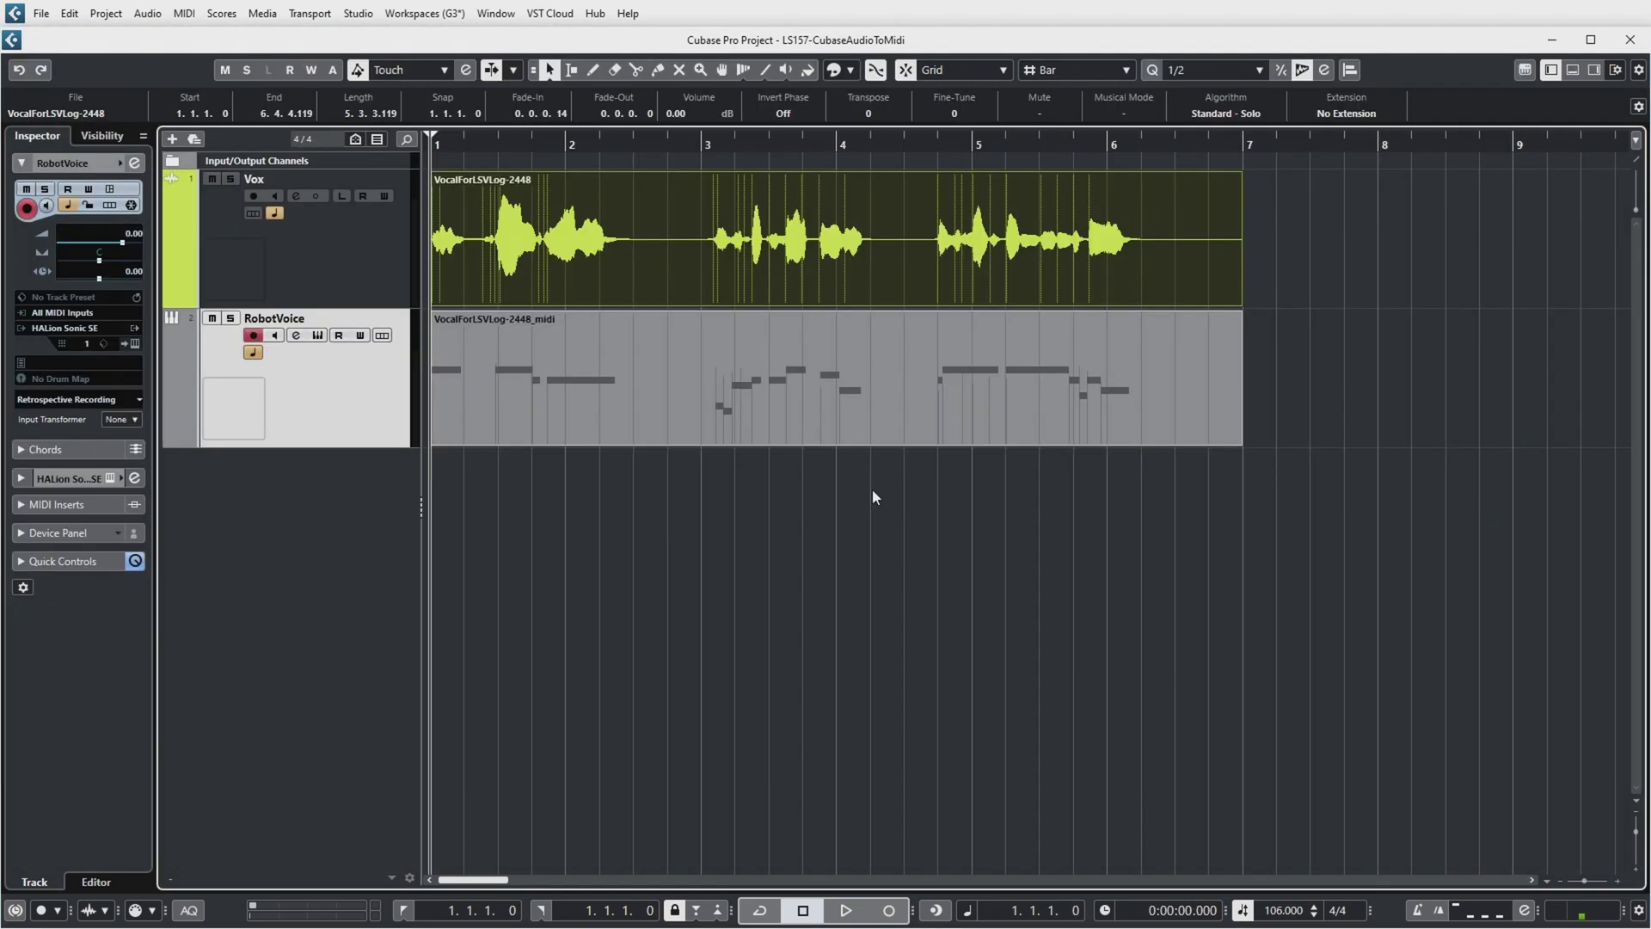
pyautogui.press('space')
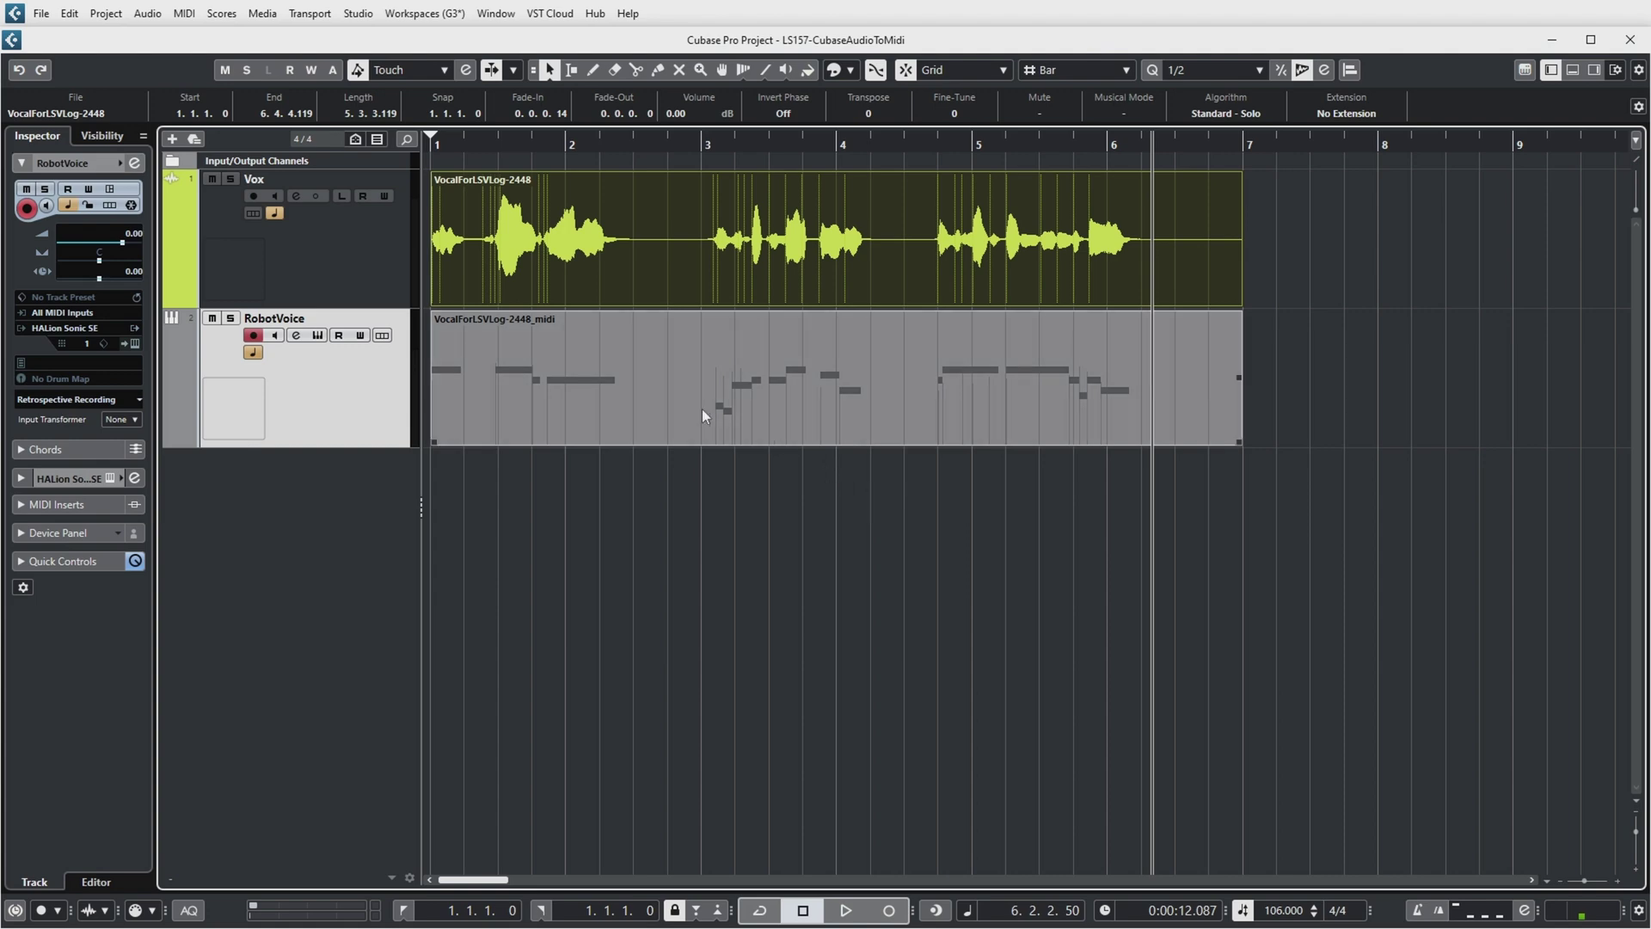
# Open the extracted part in the Key Editor and add a Pitchbend controller lane
pyautogui.doubleClick(669, 395)
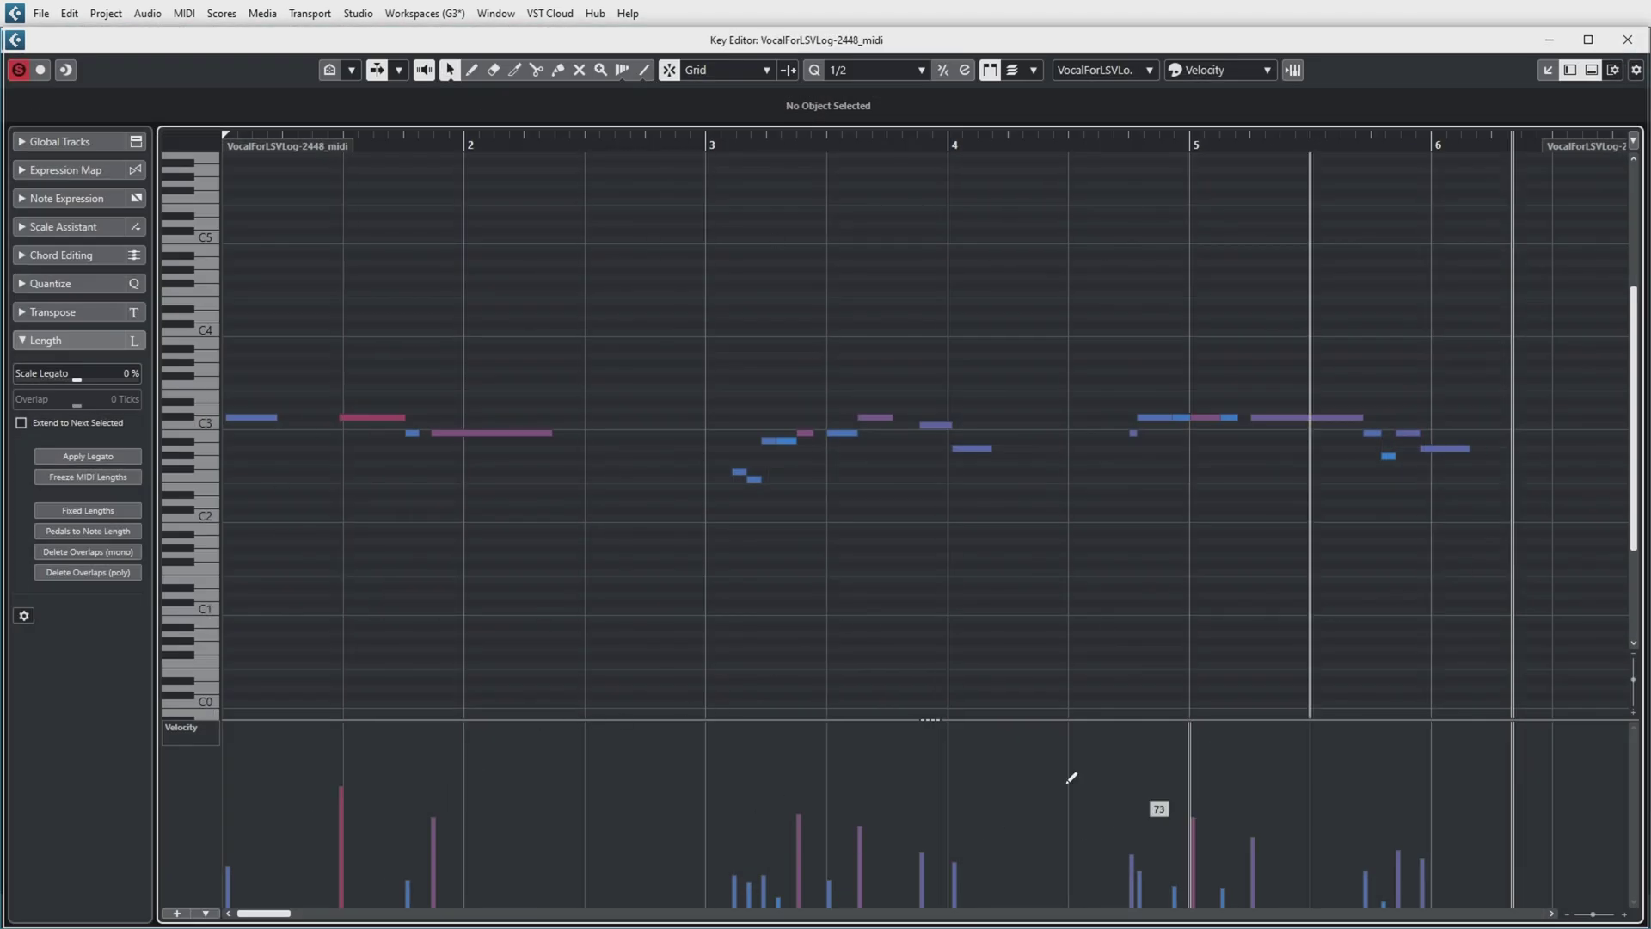
pyautogui.click(182, 733)
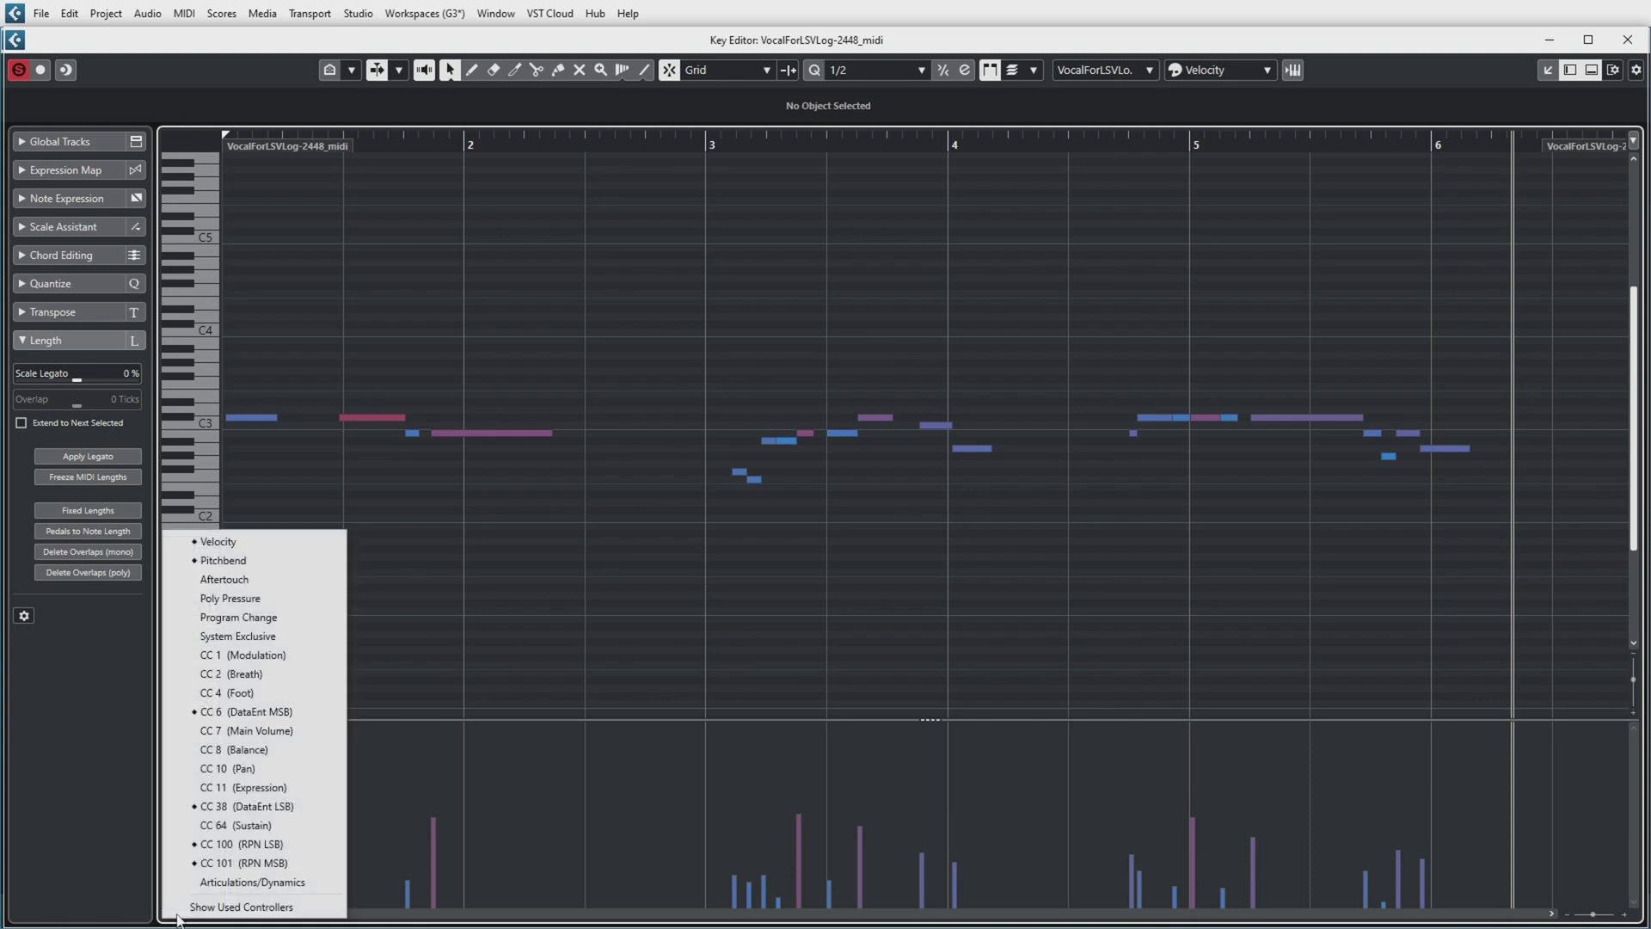
pyautogui.click(265, 559)
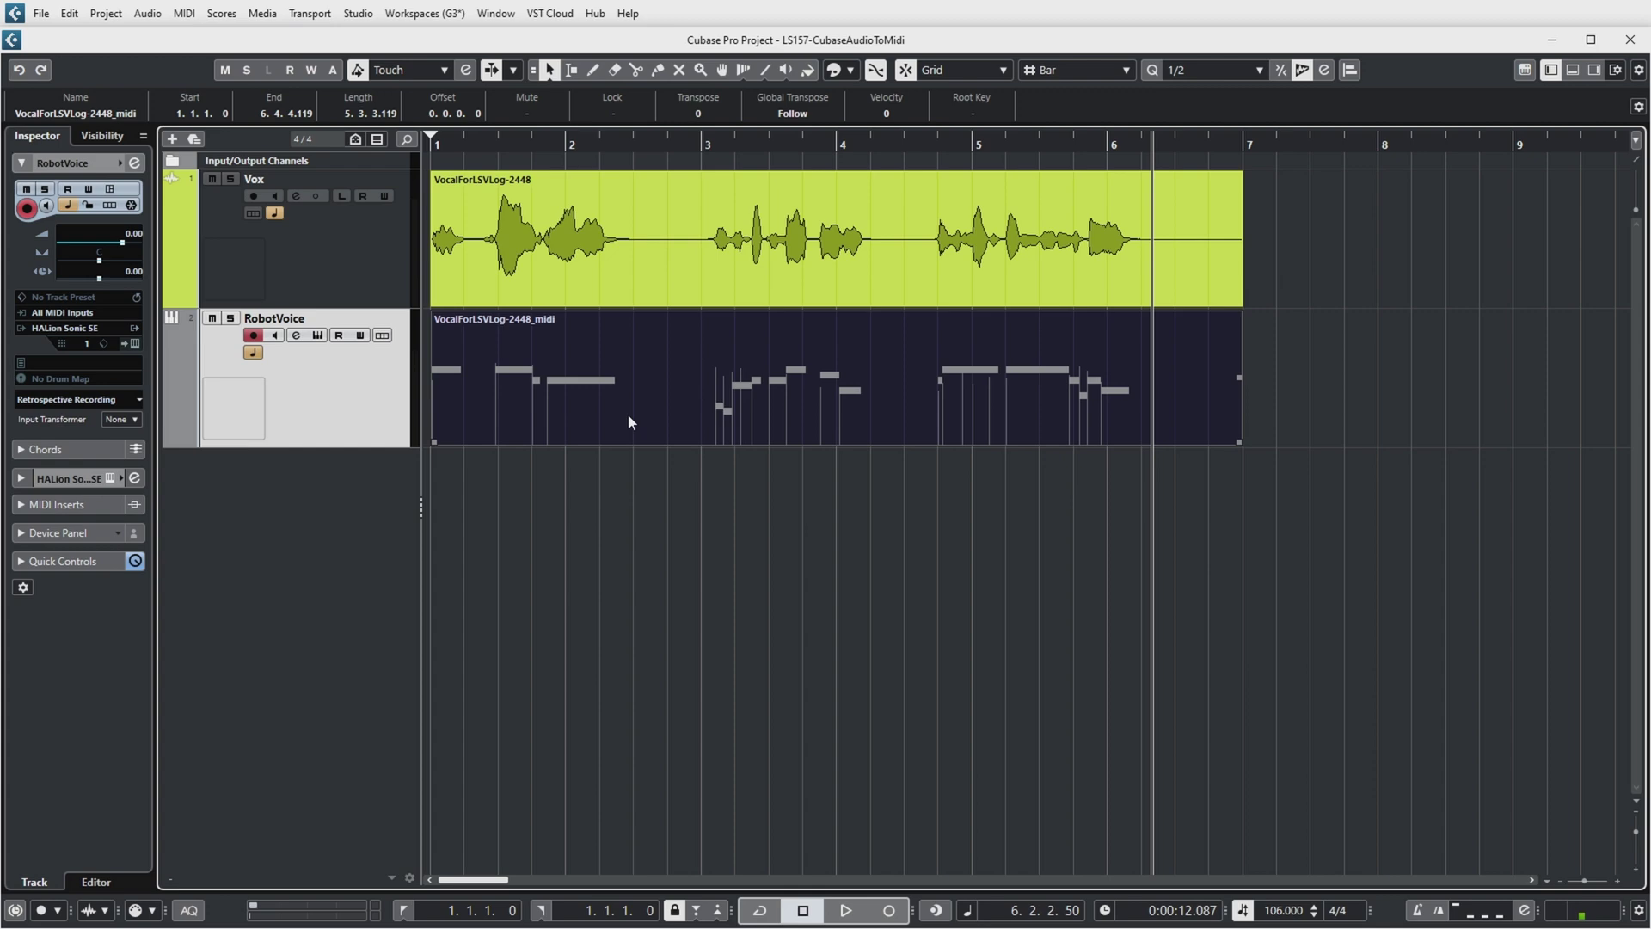
# Remove the extraction, reopen the vocal, try continuous-pitchbend Extract MIDI, cancel, and locate to bar 4
pyautogui.press('Delete')
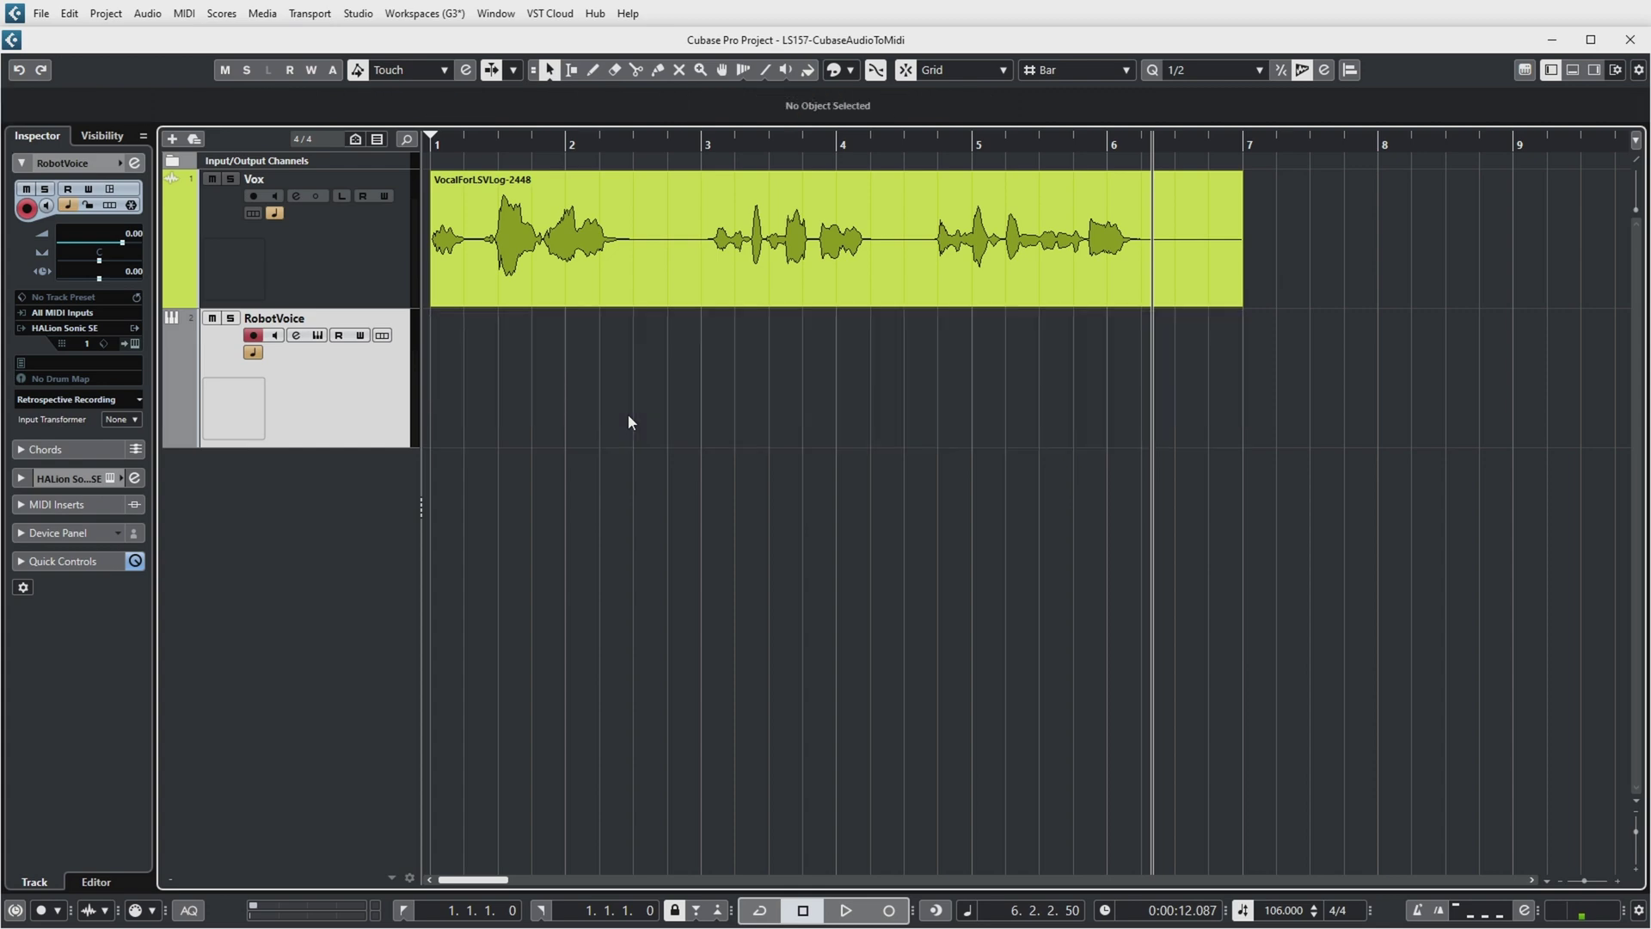
pyautogui.doubleClick(744, 281)
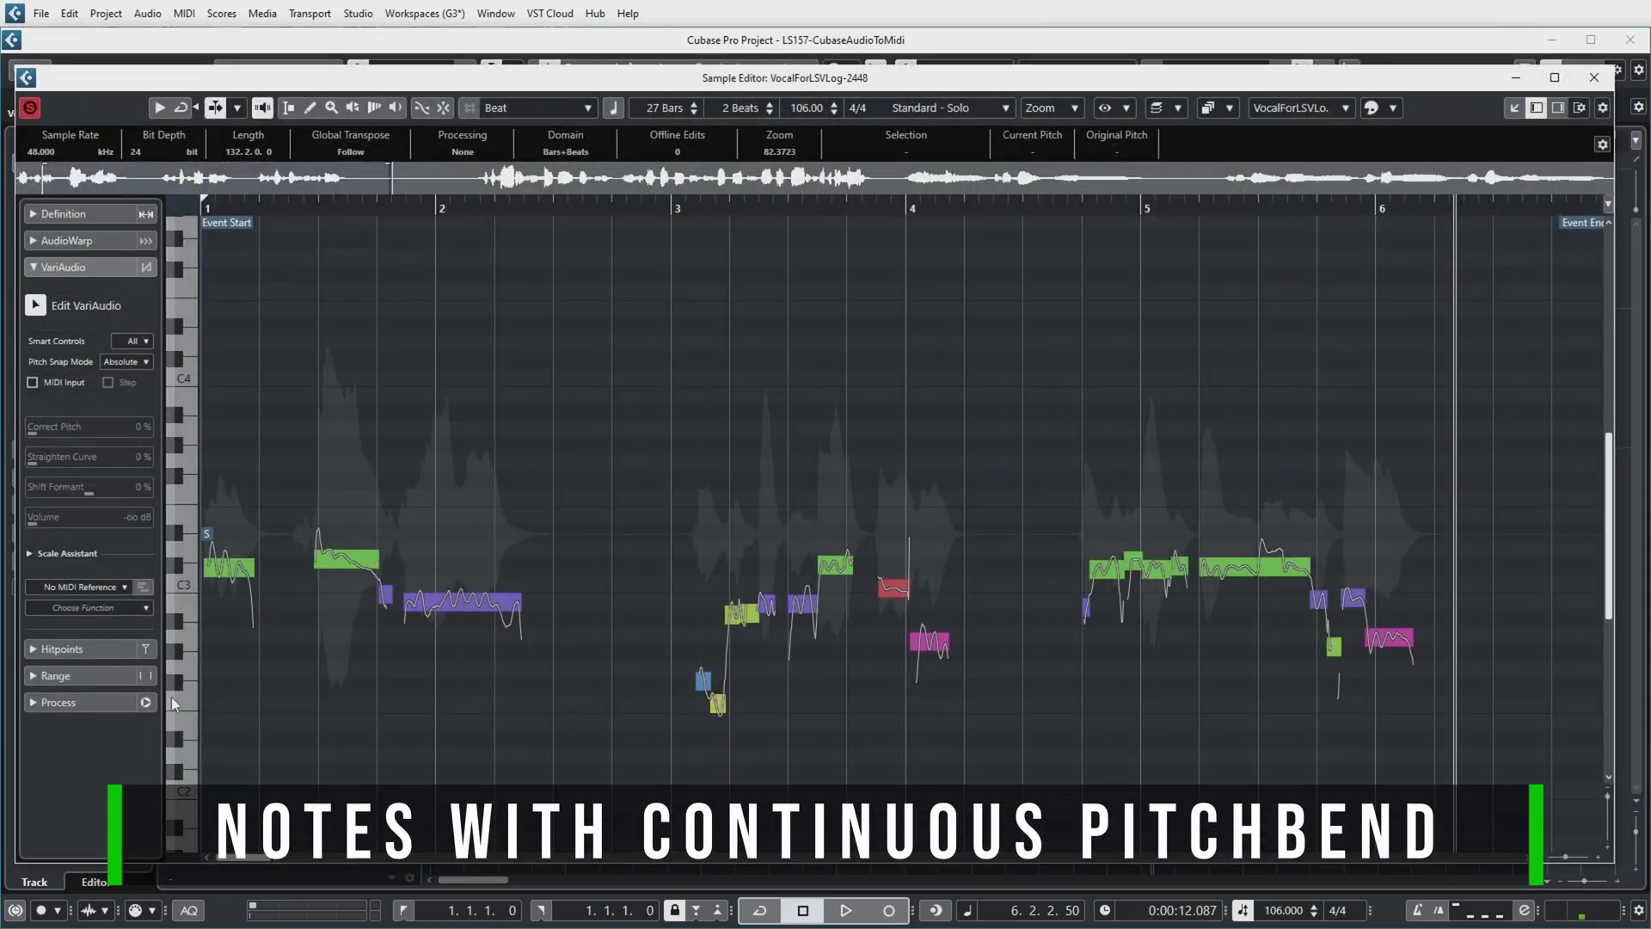
pyautogui.click(140, 611)
pyautogui.click(60, 628)
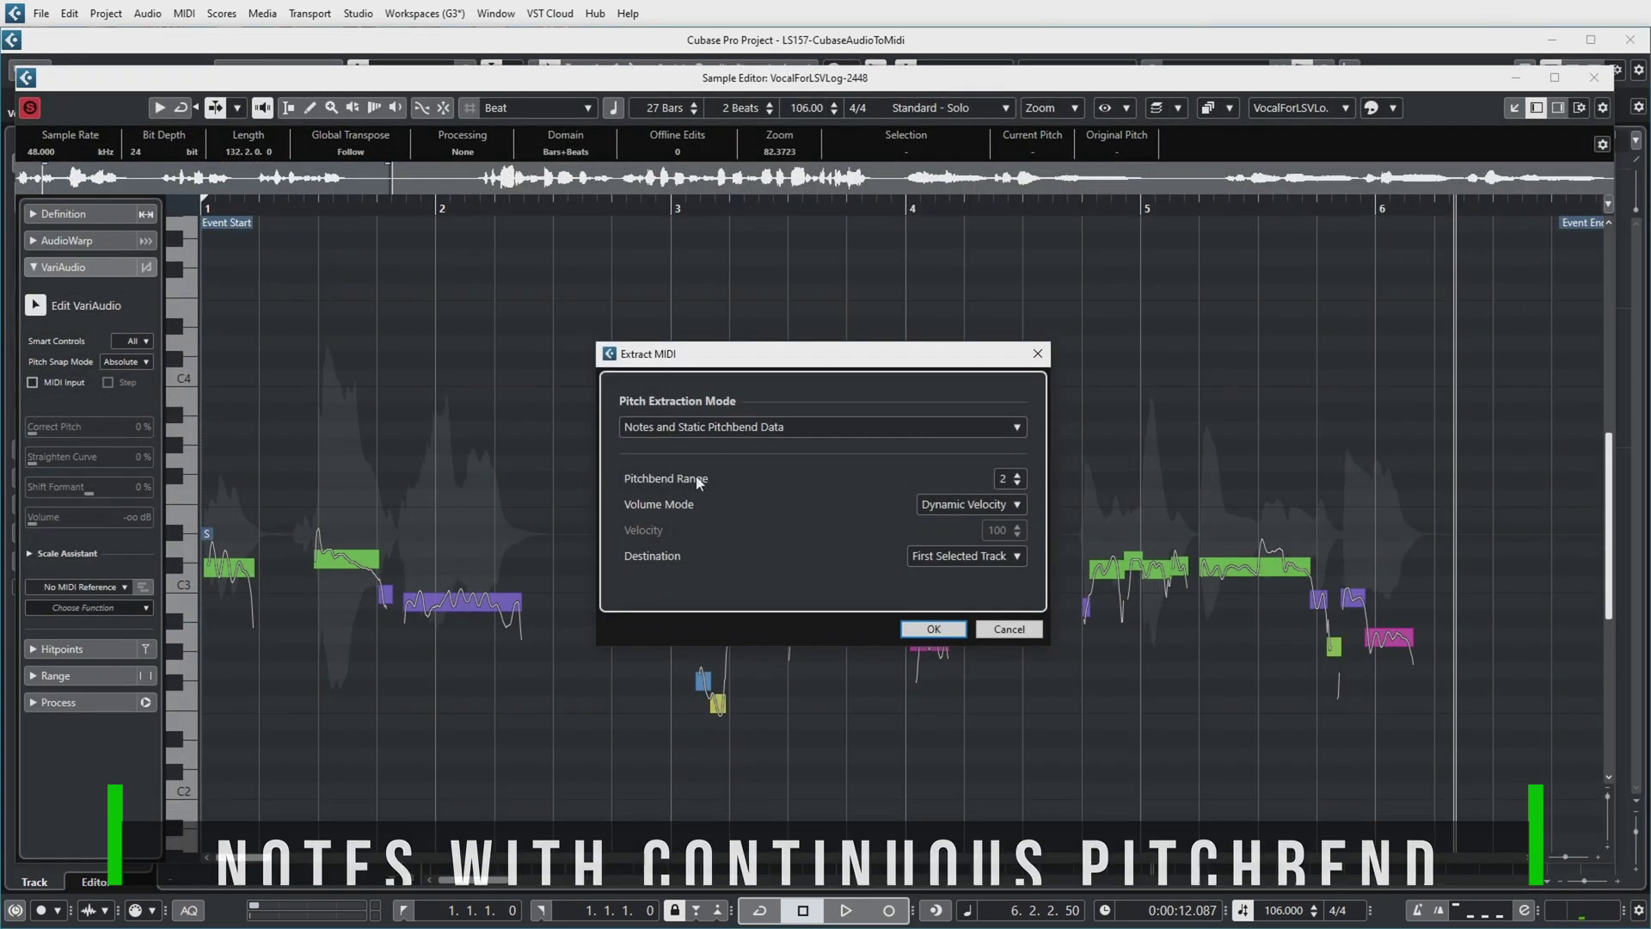
pyautogui.click(805, 434)
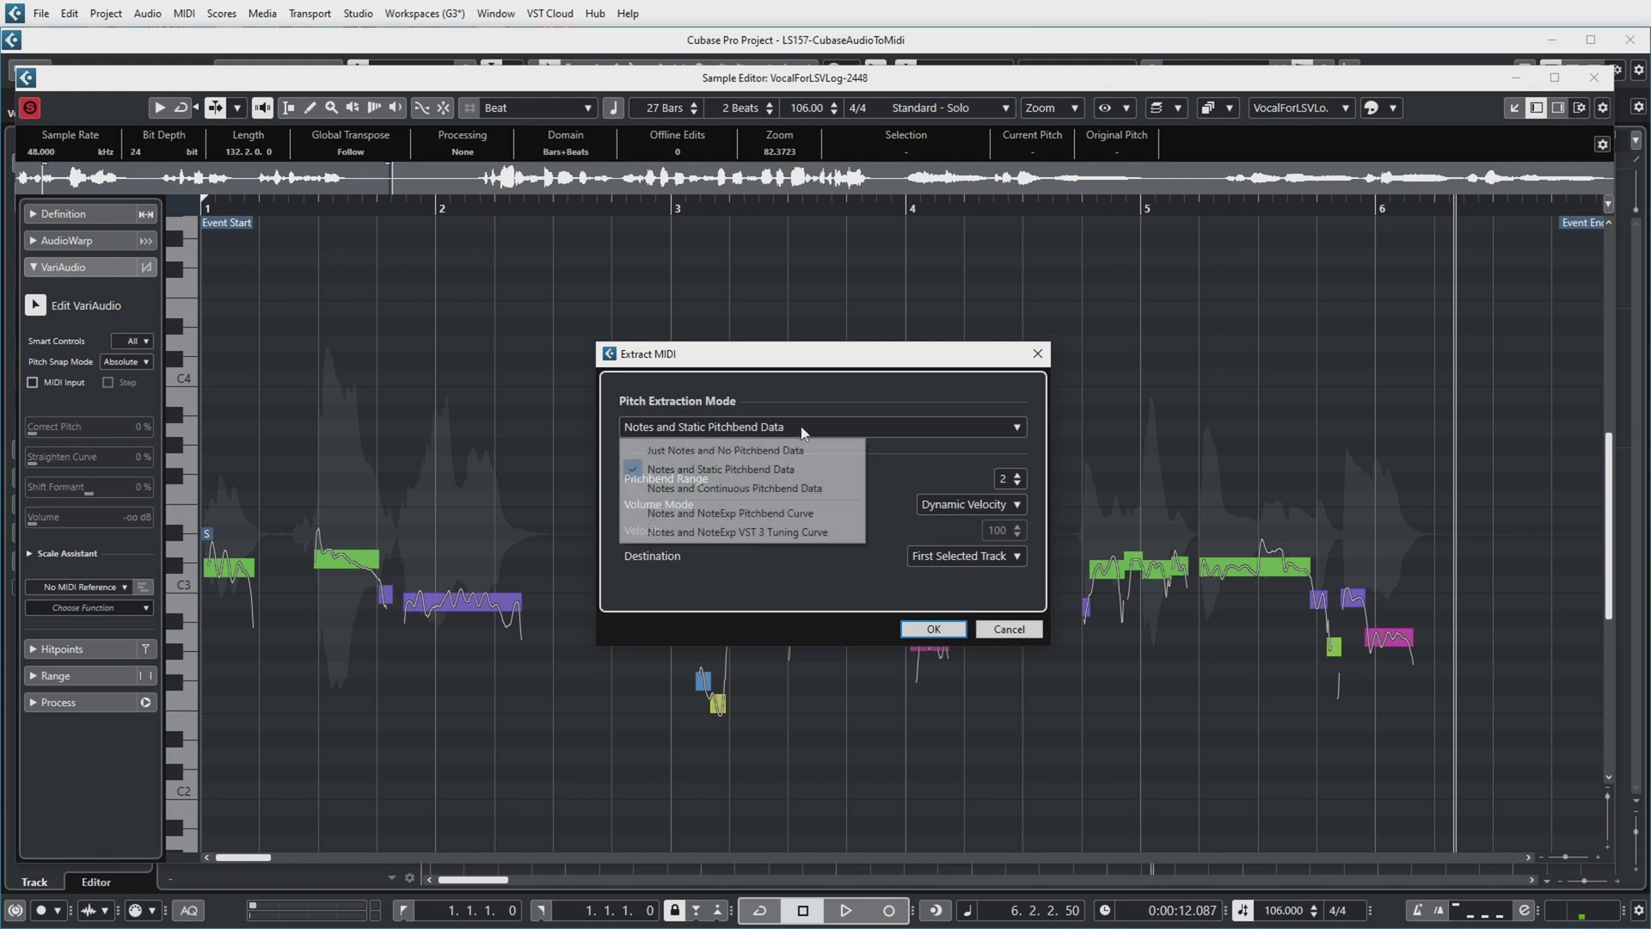
pyautogui.click(783, 490)
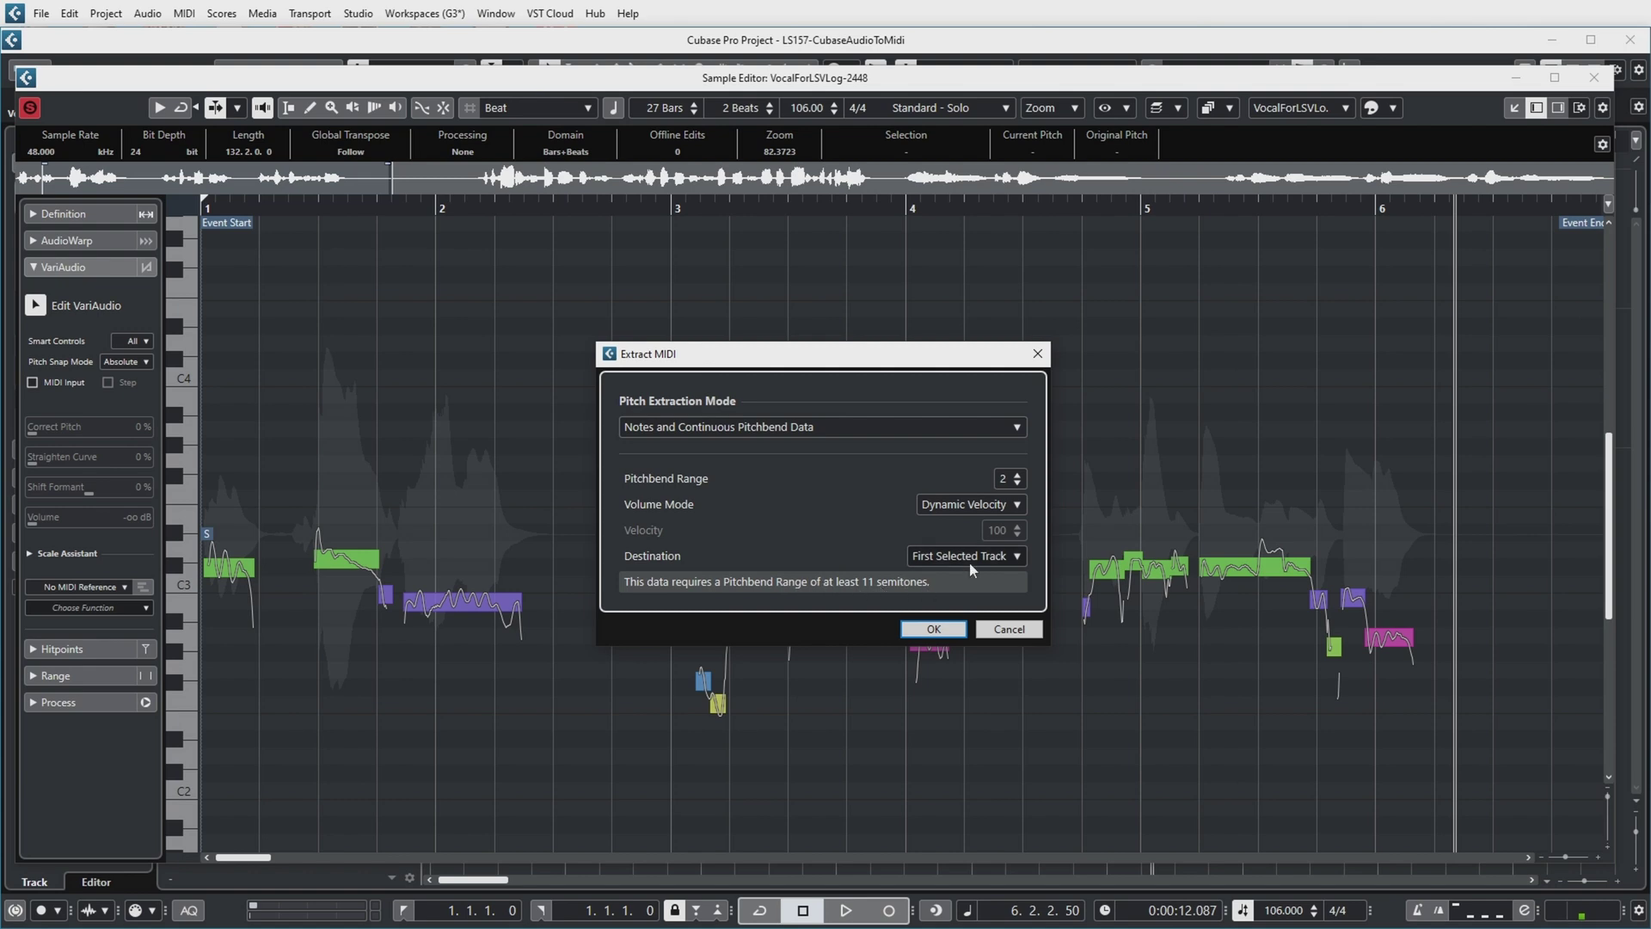
pyautogui.moveTo(952, 353); pyautogui.dragTo(639, 278)
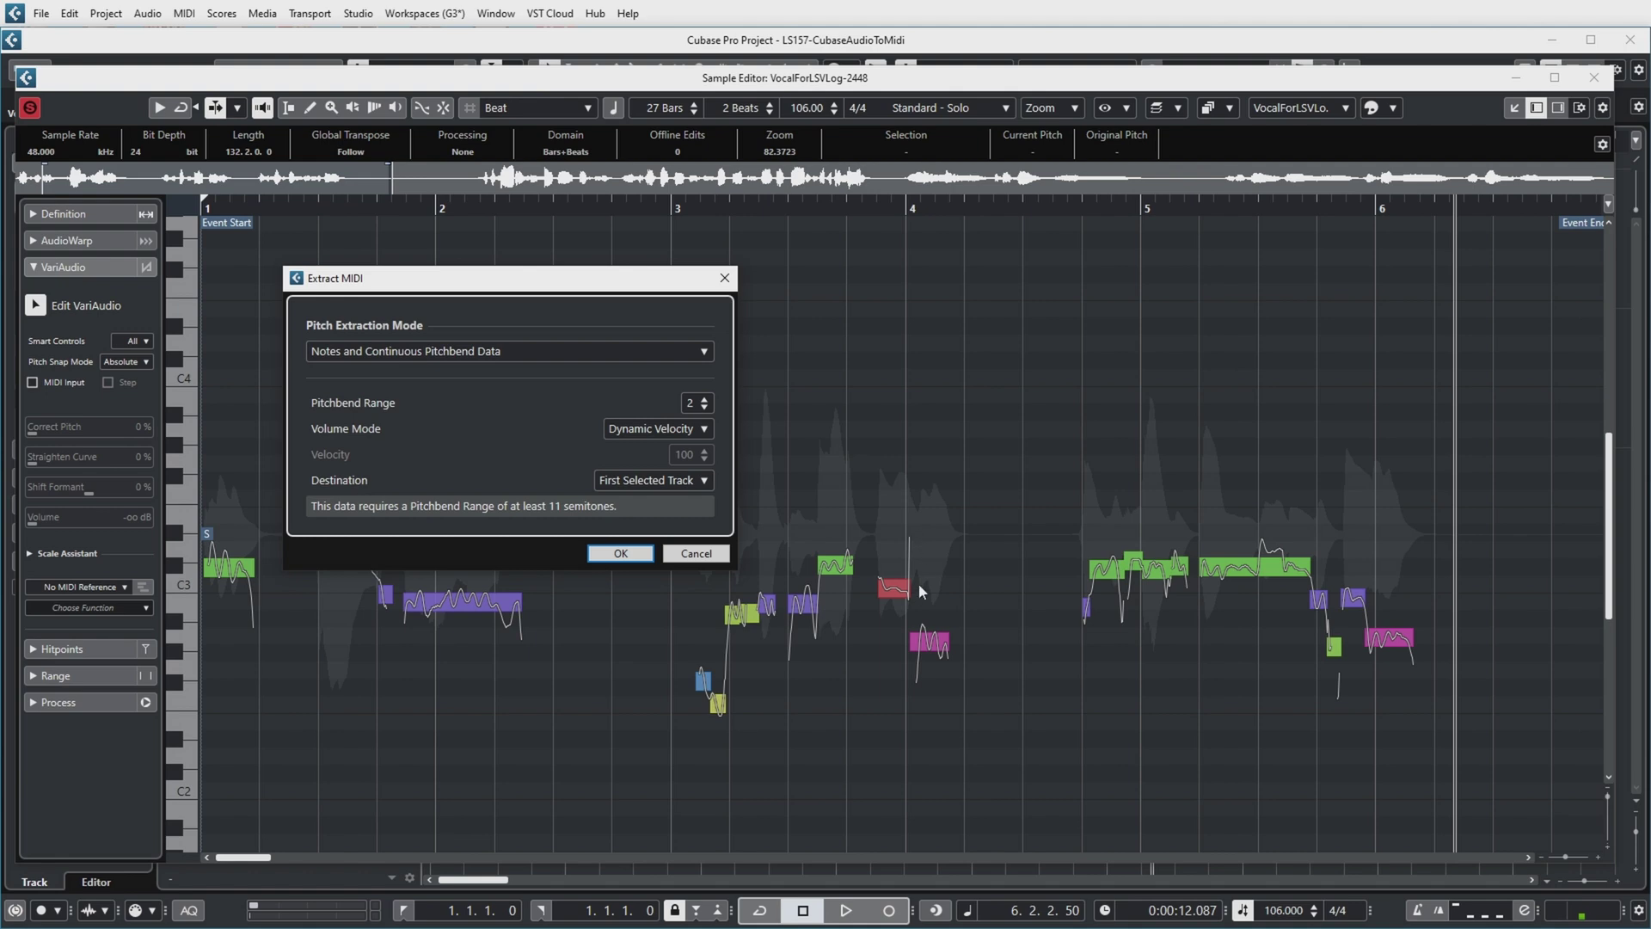
pyautogui.click(694, 553)
pyautogui.click(911, 209)
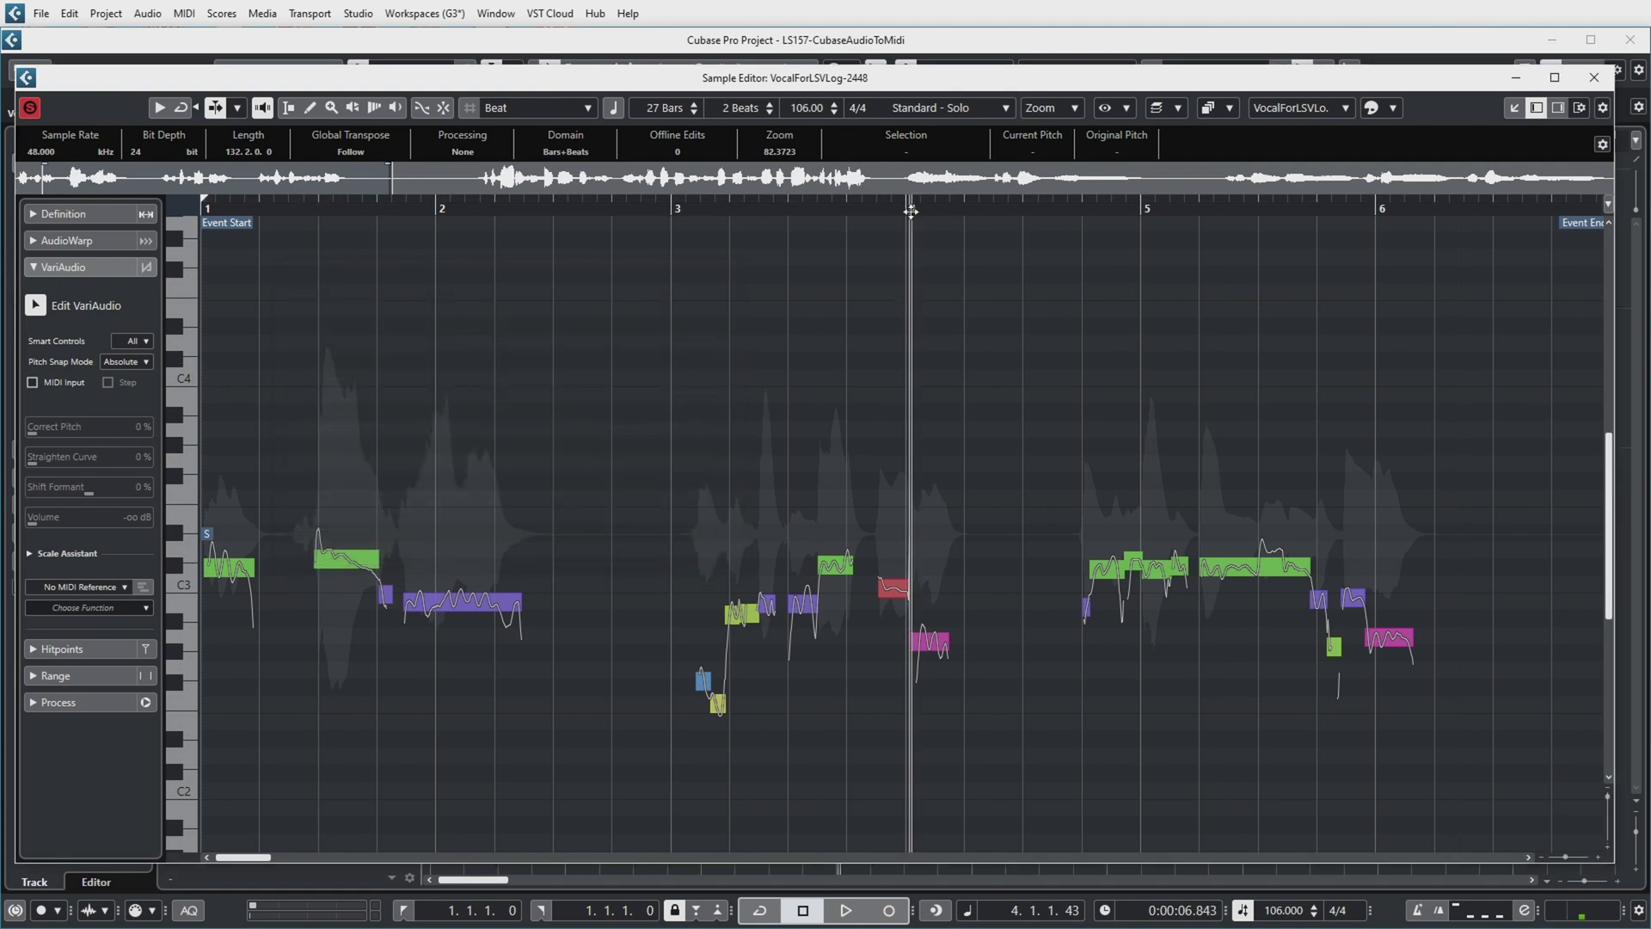
# Split the red C3 segment just before bar 4, delete its tail, and view the whole event
pyautogui.press('h')
pyautogui.press('h')
pyautogui.press('h')
pyautogui.press('h')
pyautogui.press('h')
pyautogui.press('h')
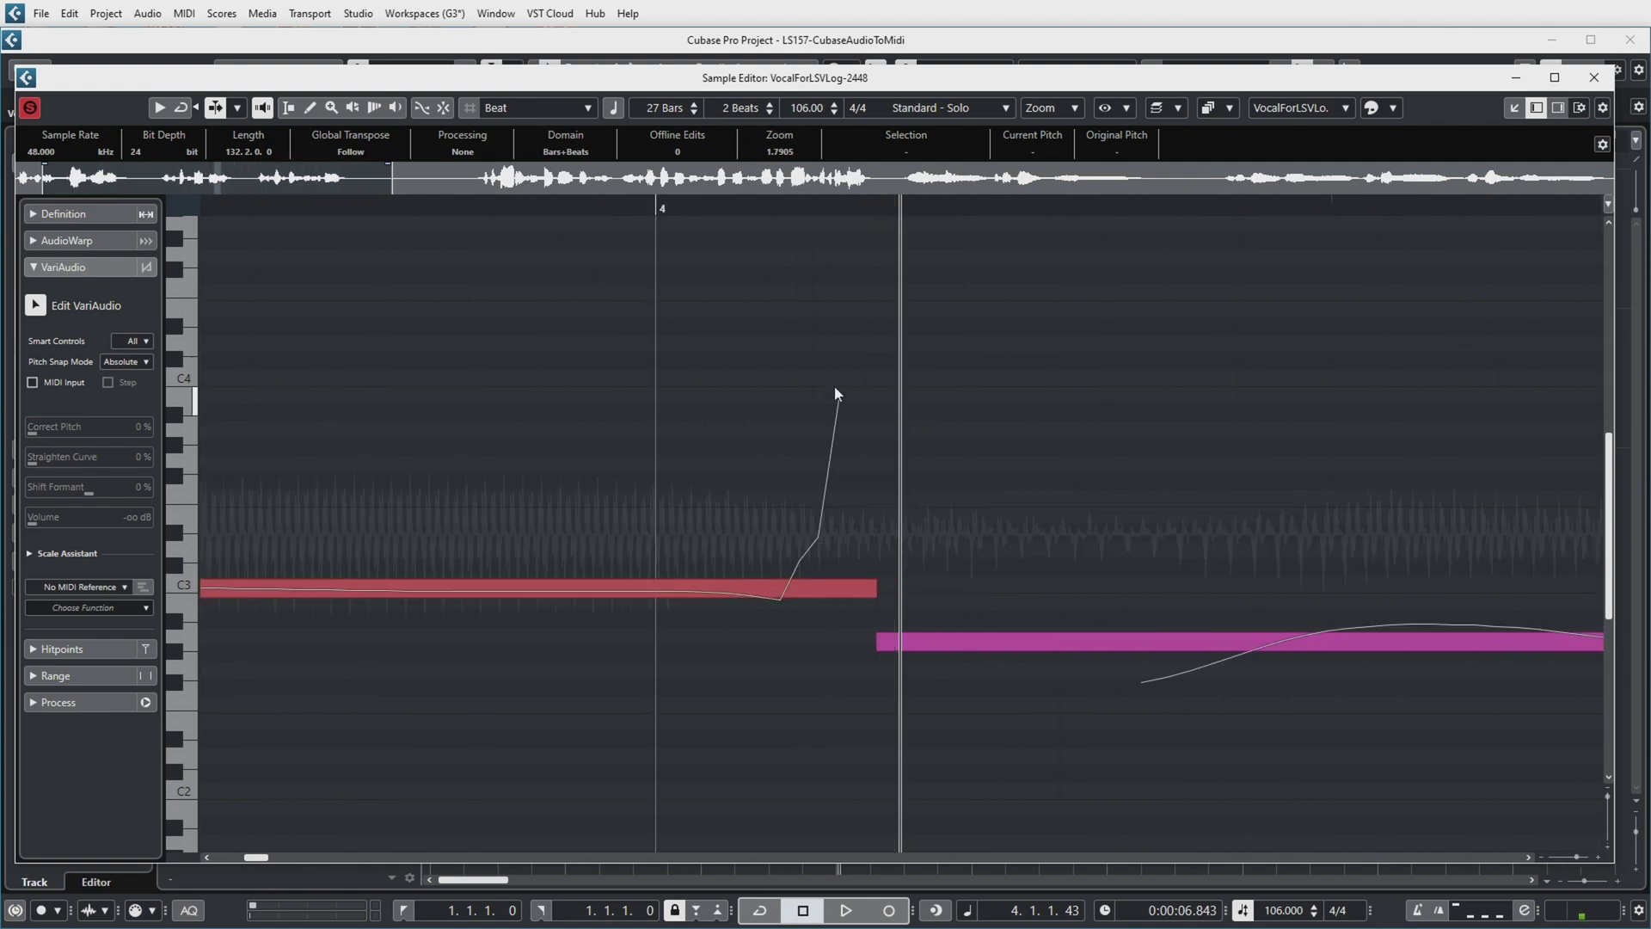
pyautogui.click(588, 598)
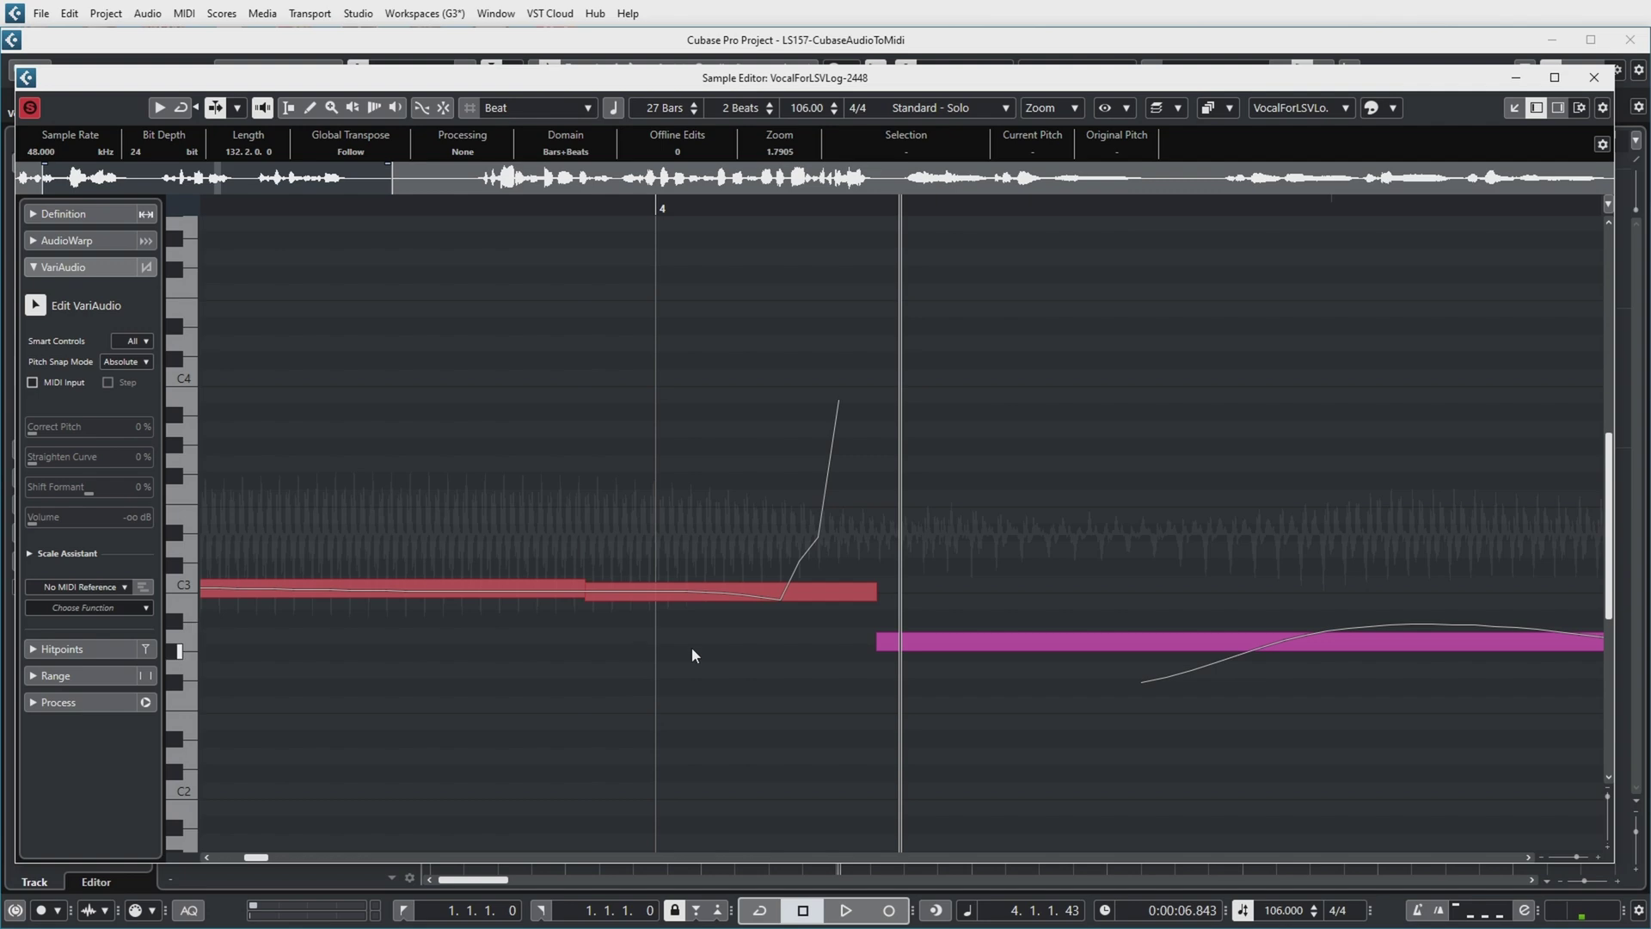
pyautogui.click(760, 595)
pyautogui.press('Delete')
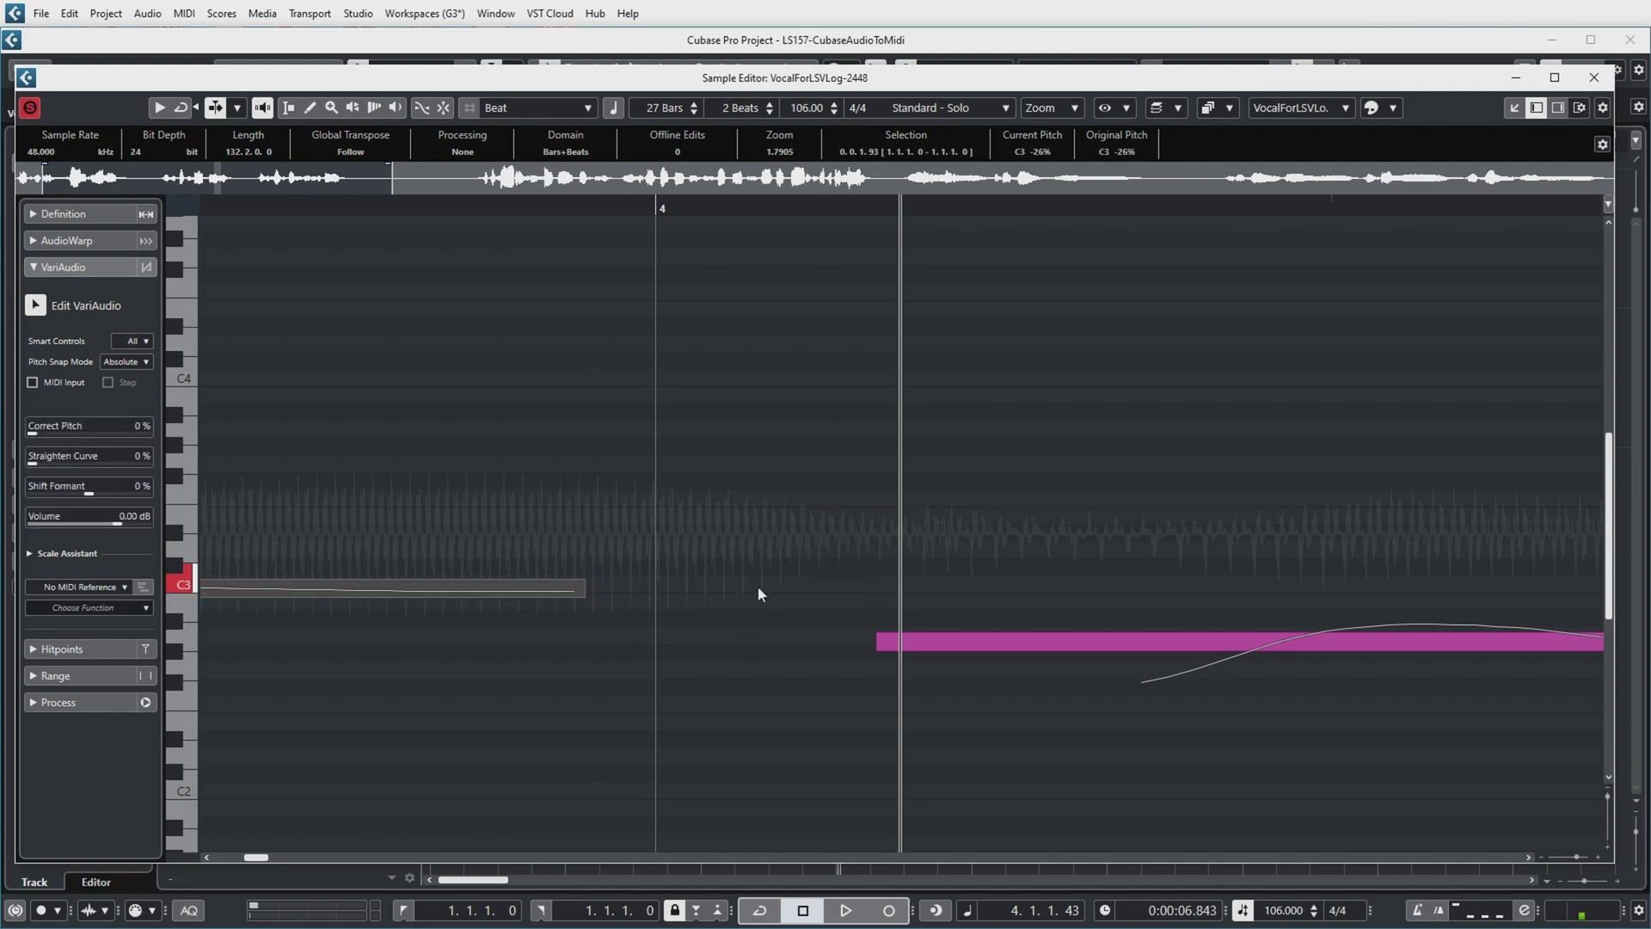
pyautogui.press('g')
pyautogui.press('g')
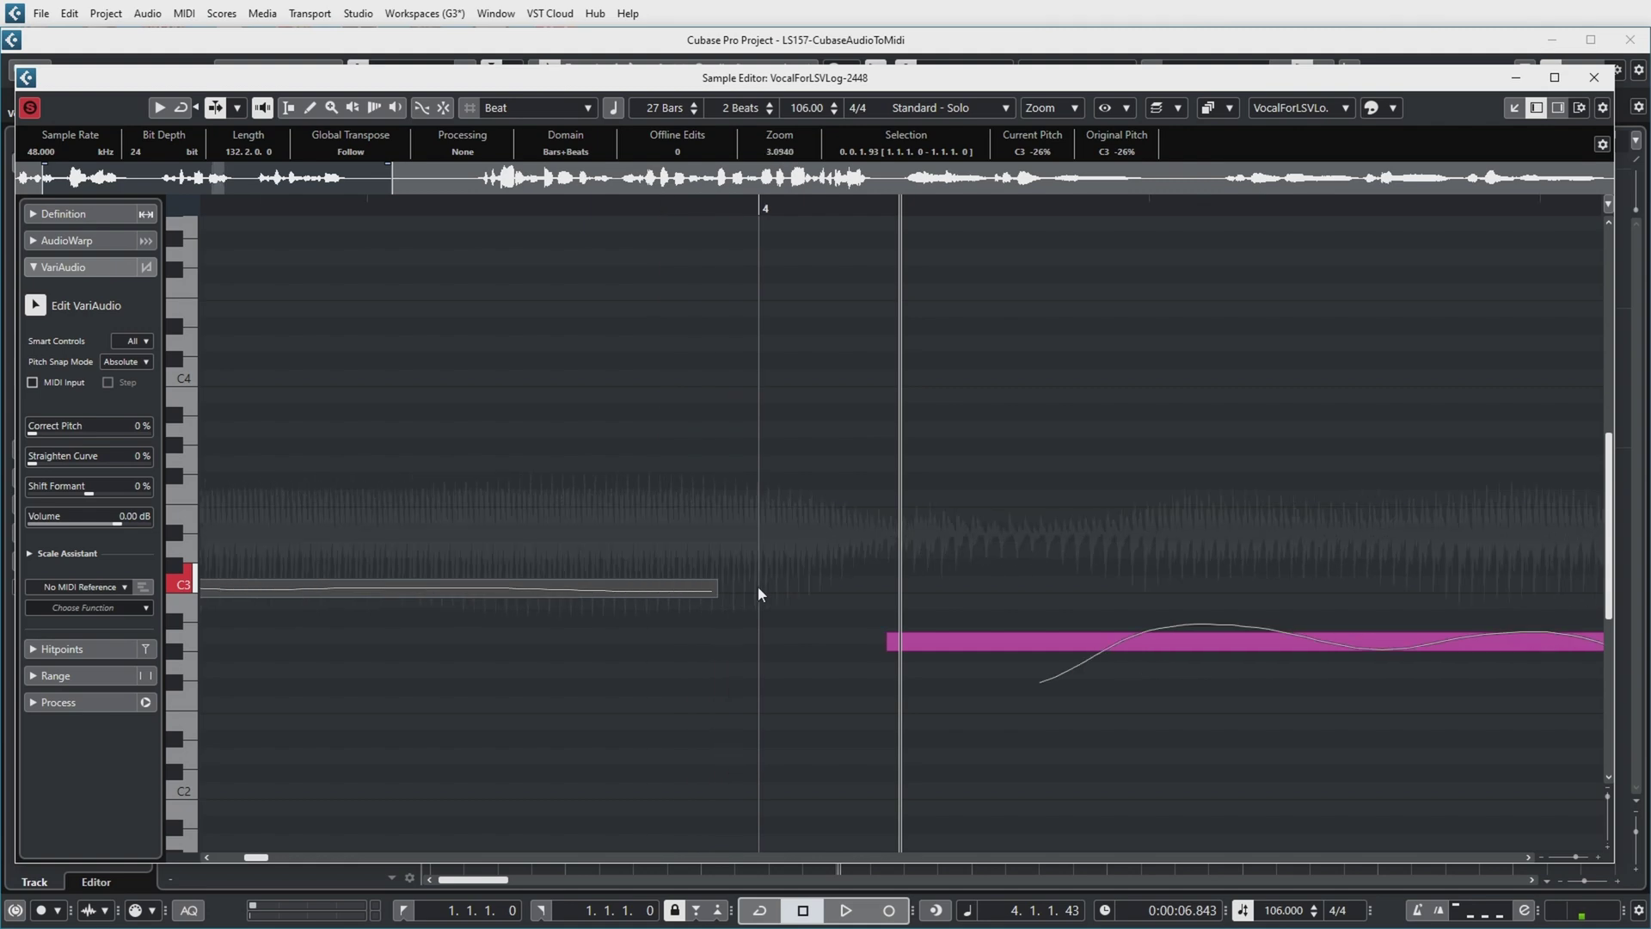
pyautogui.press('g')
pyautogui.hotkey('shift', 'f')
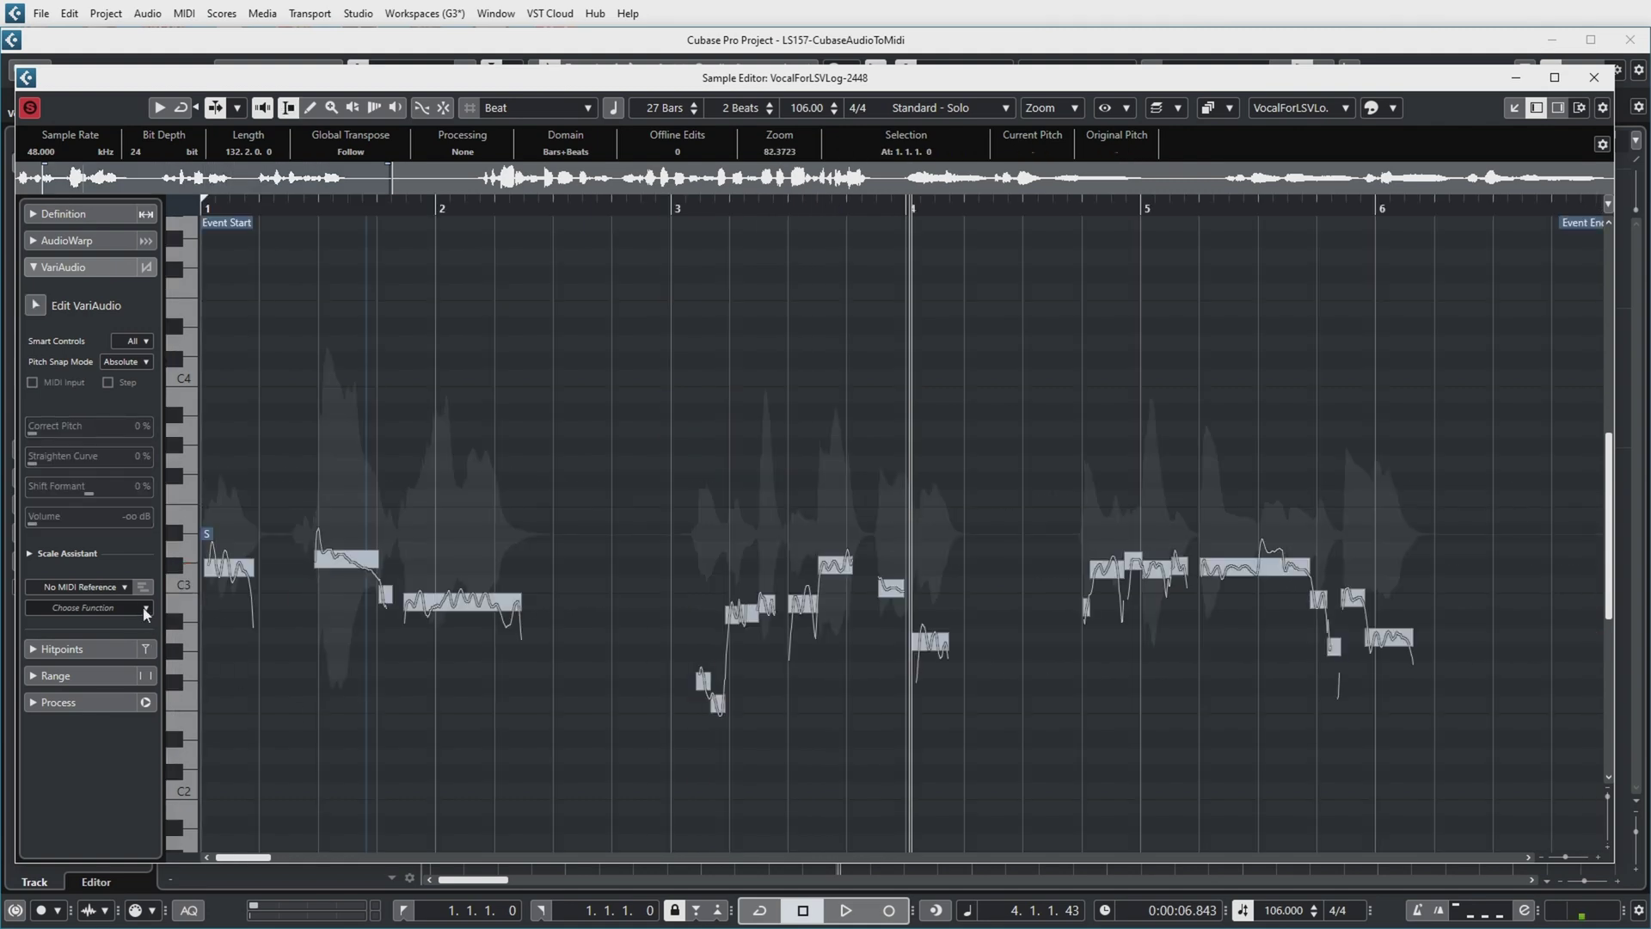
# Extract MIDI as Notes and Continuous Pitchbend Data with a 5-semitone range, creating VocalForLSVLog-2449_midi
pyautogui.click(146, 608)
pyautogui.click(78, 631)
pyautogui.click(786, 434)
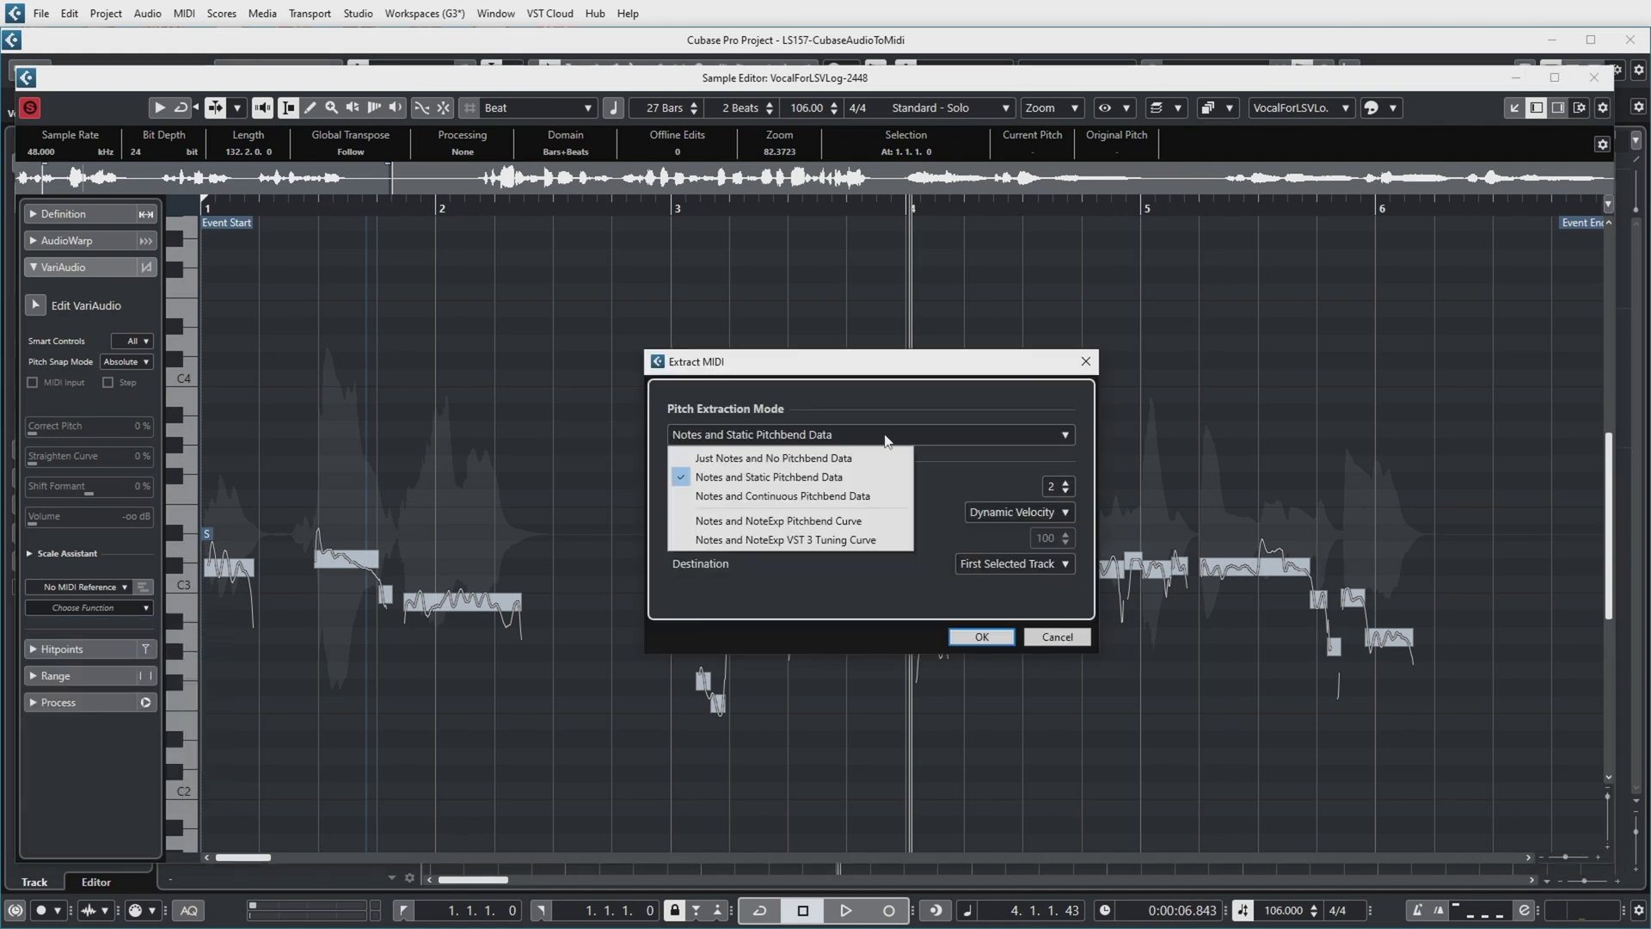
pyautogui.click(781, 499)
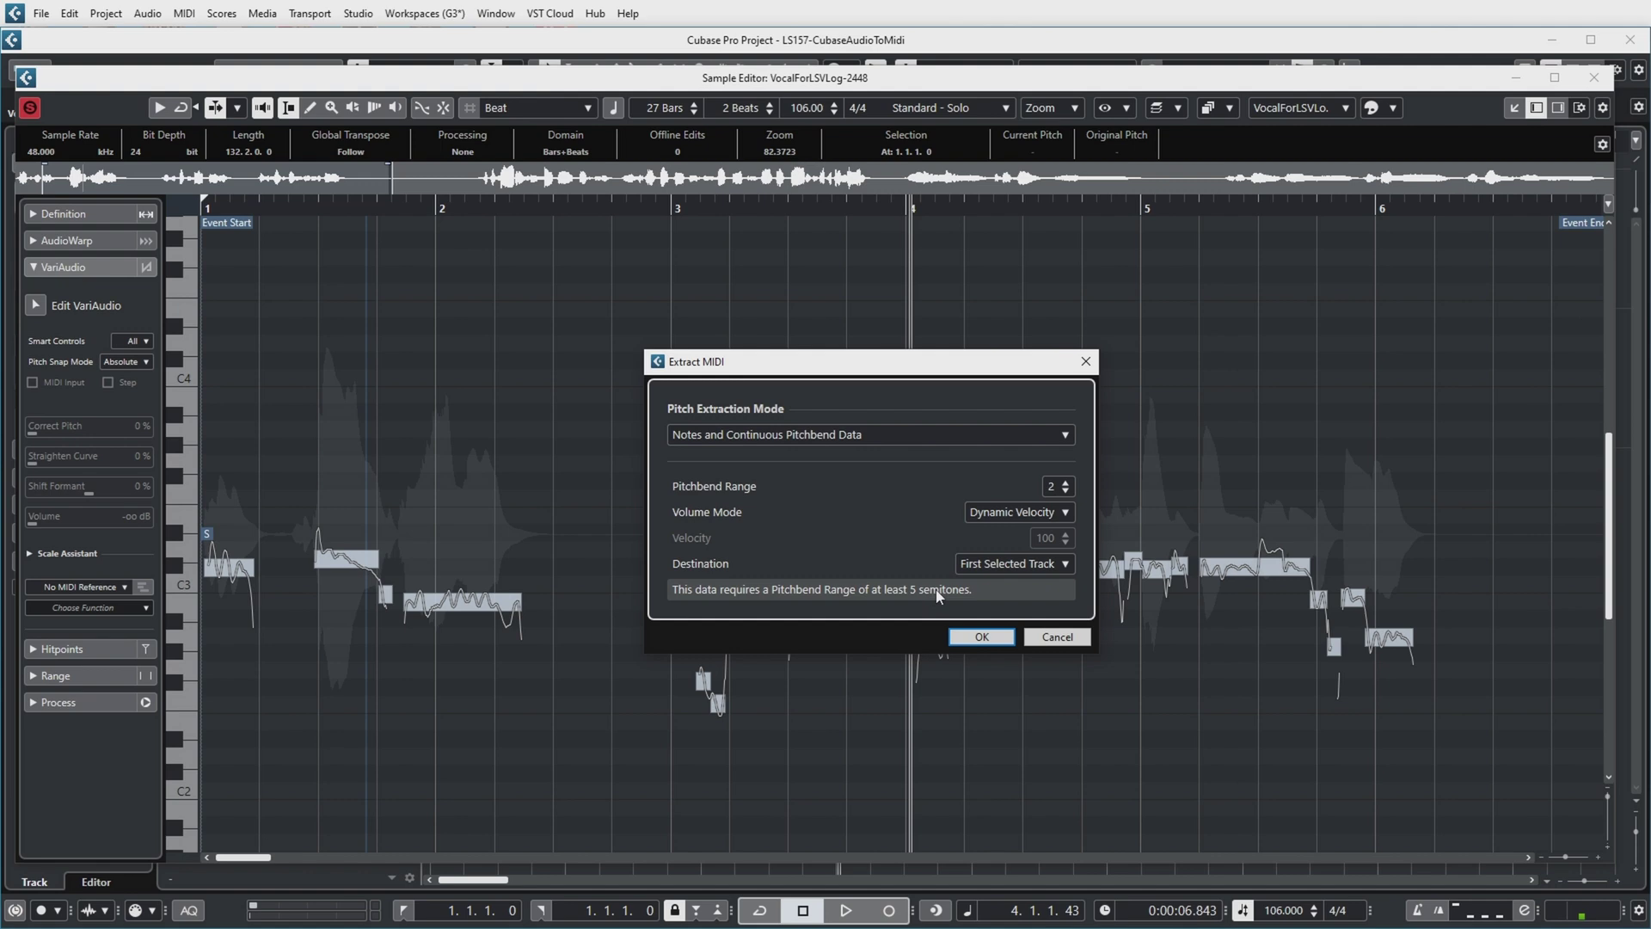
pyautogui.click(1066, 483)
pyautogui.click(1066, 484)
pyautogui.click(981, 636)
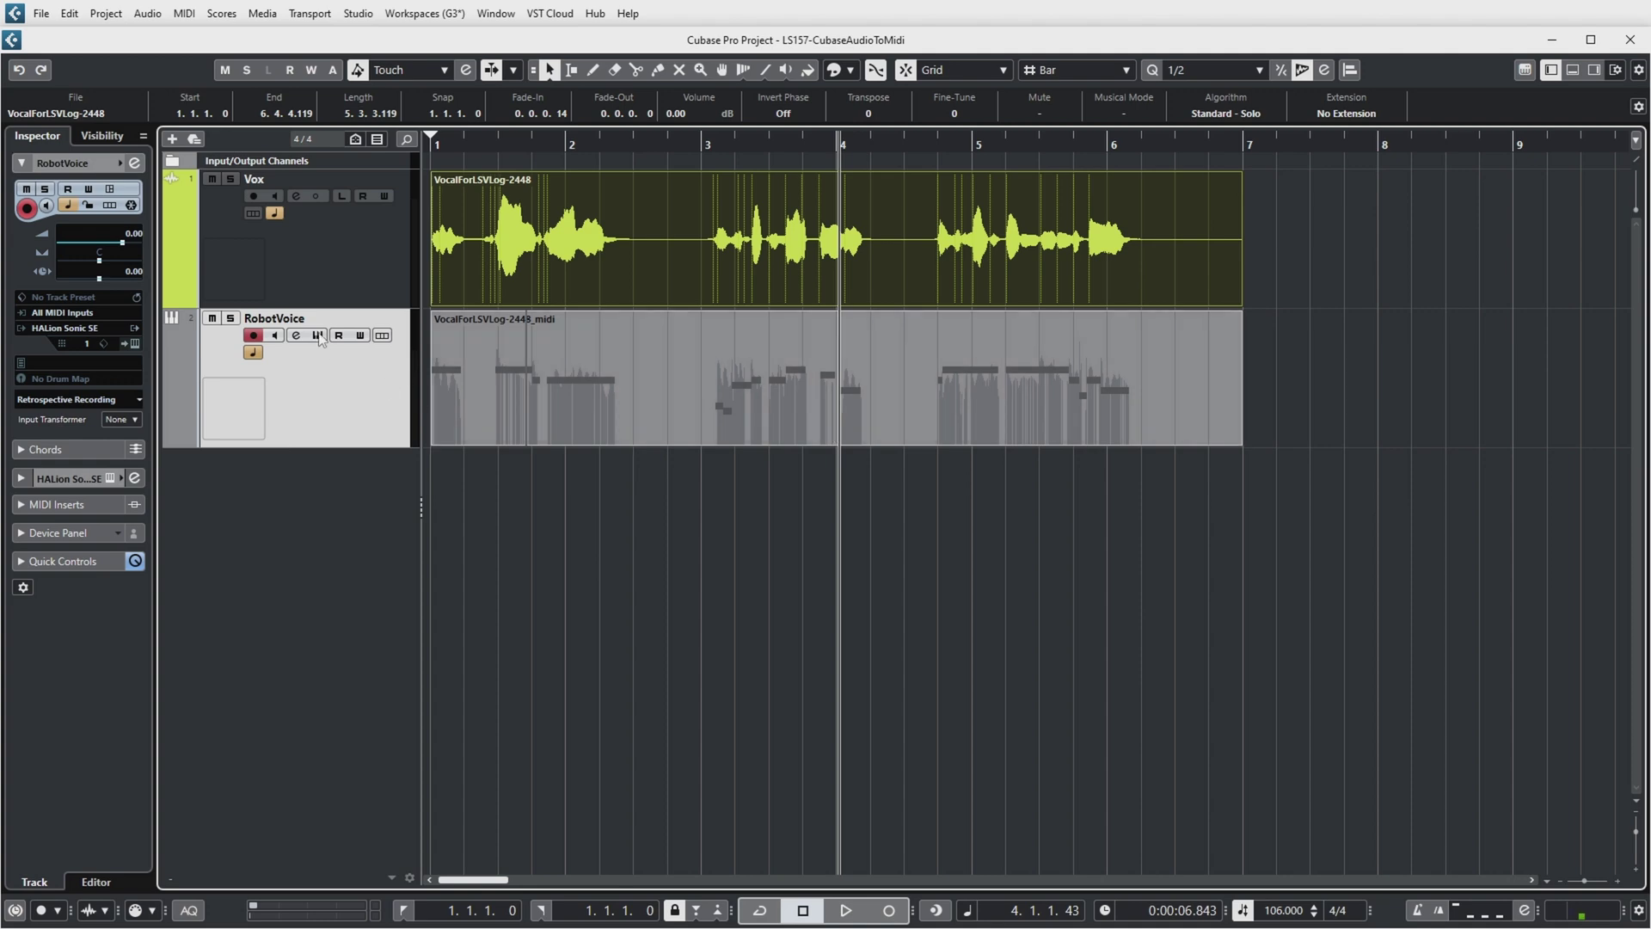
# Set the Robotic Voice pitchbend range in HALion Sonic SE to -5 down and +5 up
pyautogui.click(318, 336)
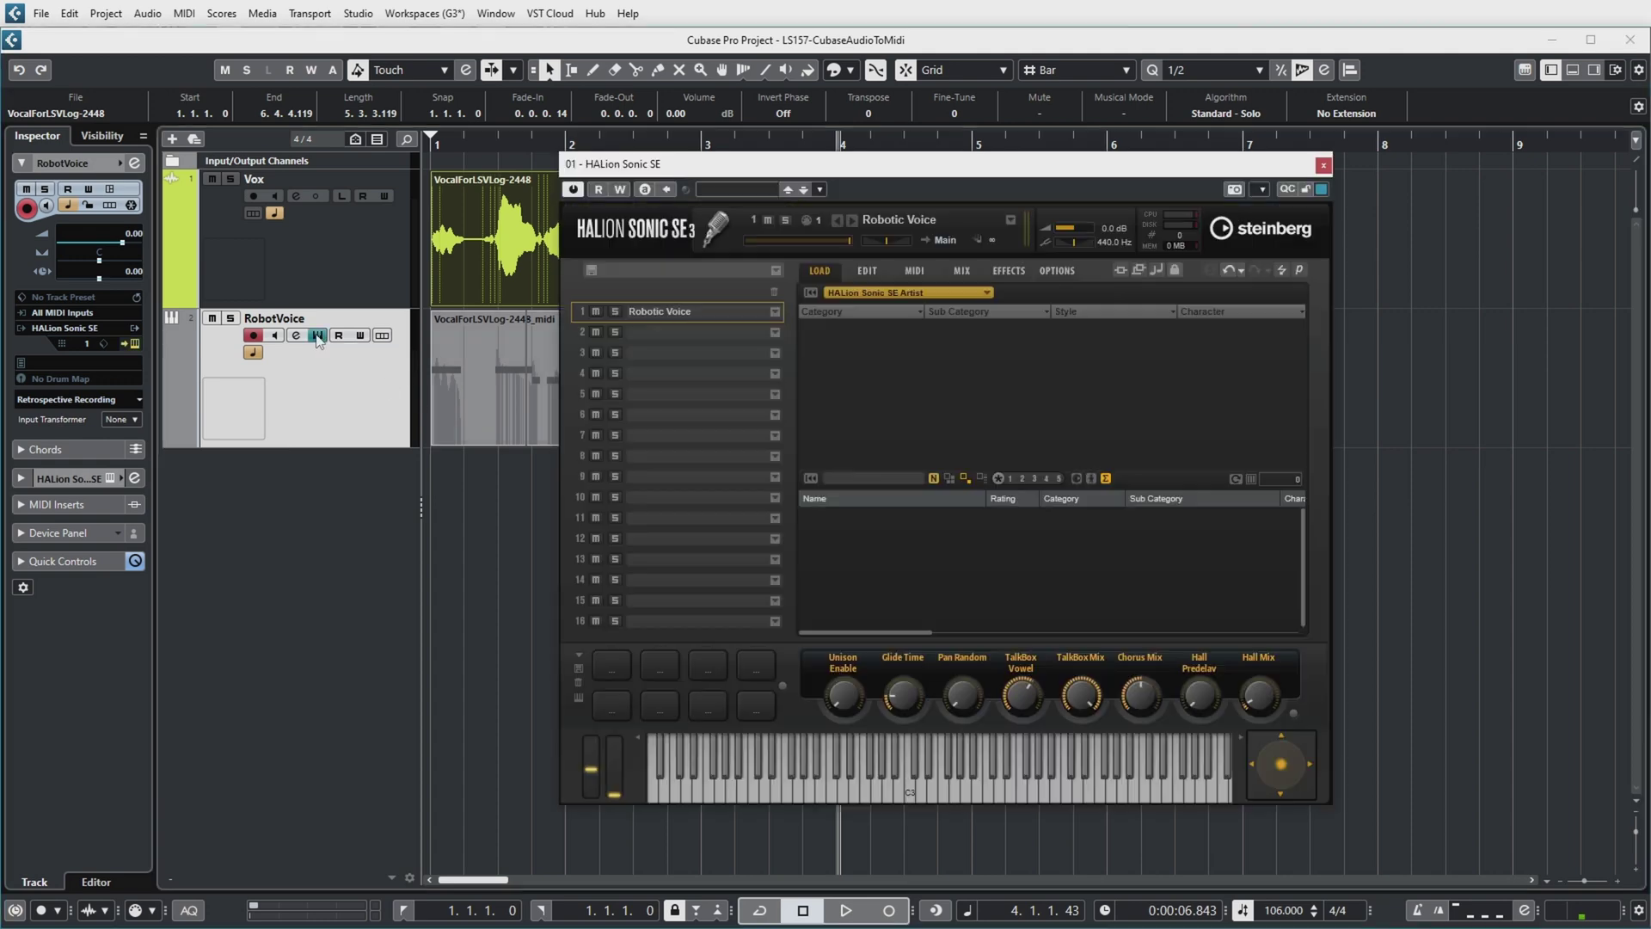
pyautogui.click(869, 272)
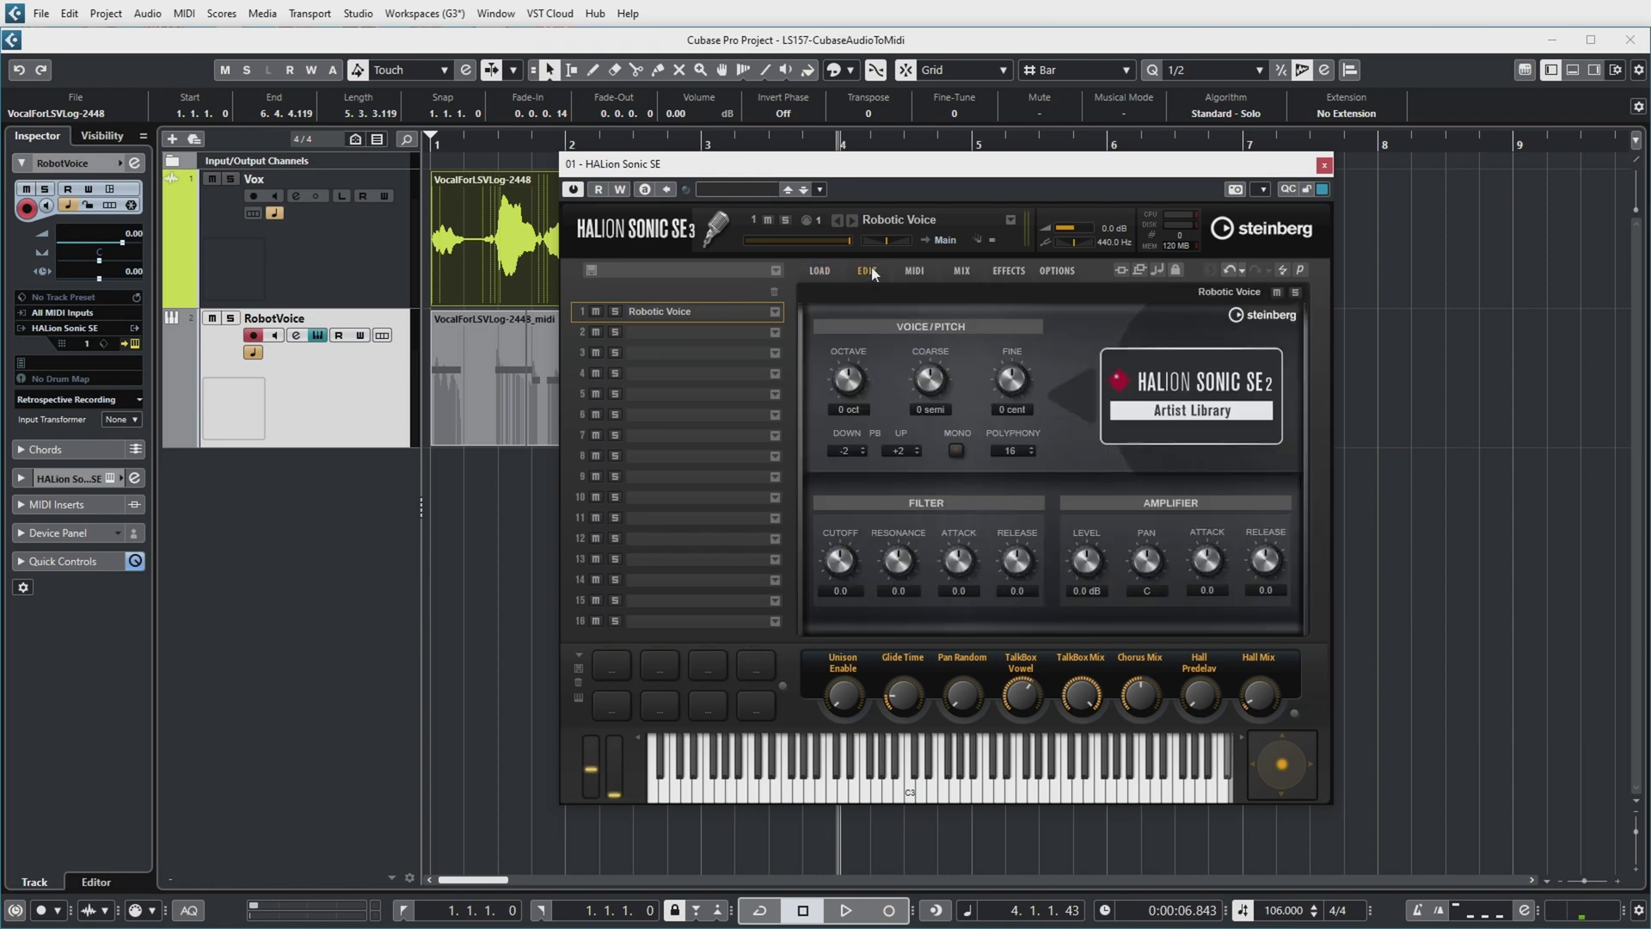
pyautogui.click(863, 454)
pyautogui.click(864, 454)
pyautogui.click(863, 454)
pyautogui.click(919, 449)
pyautogui.click(1325, 166)
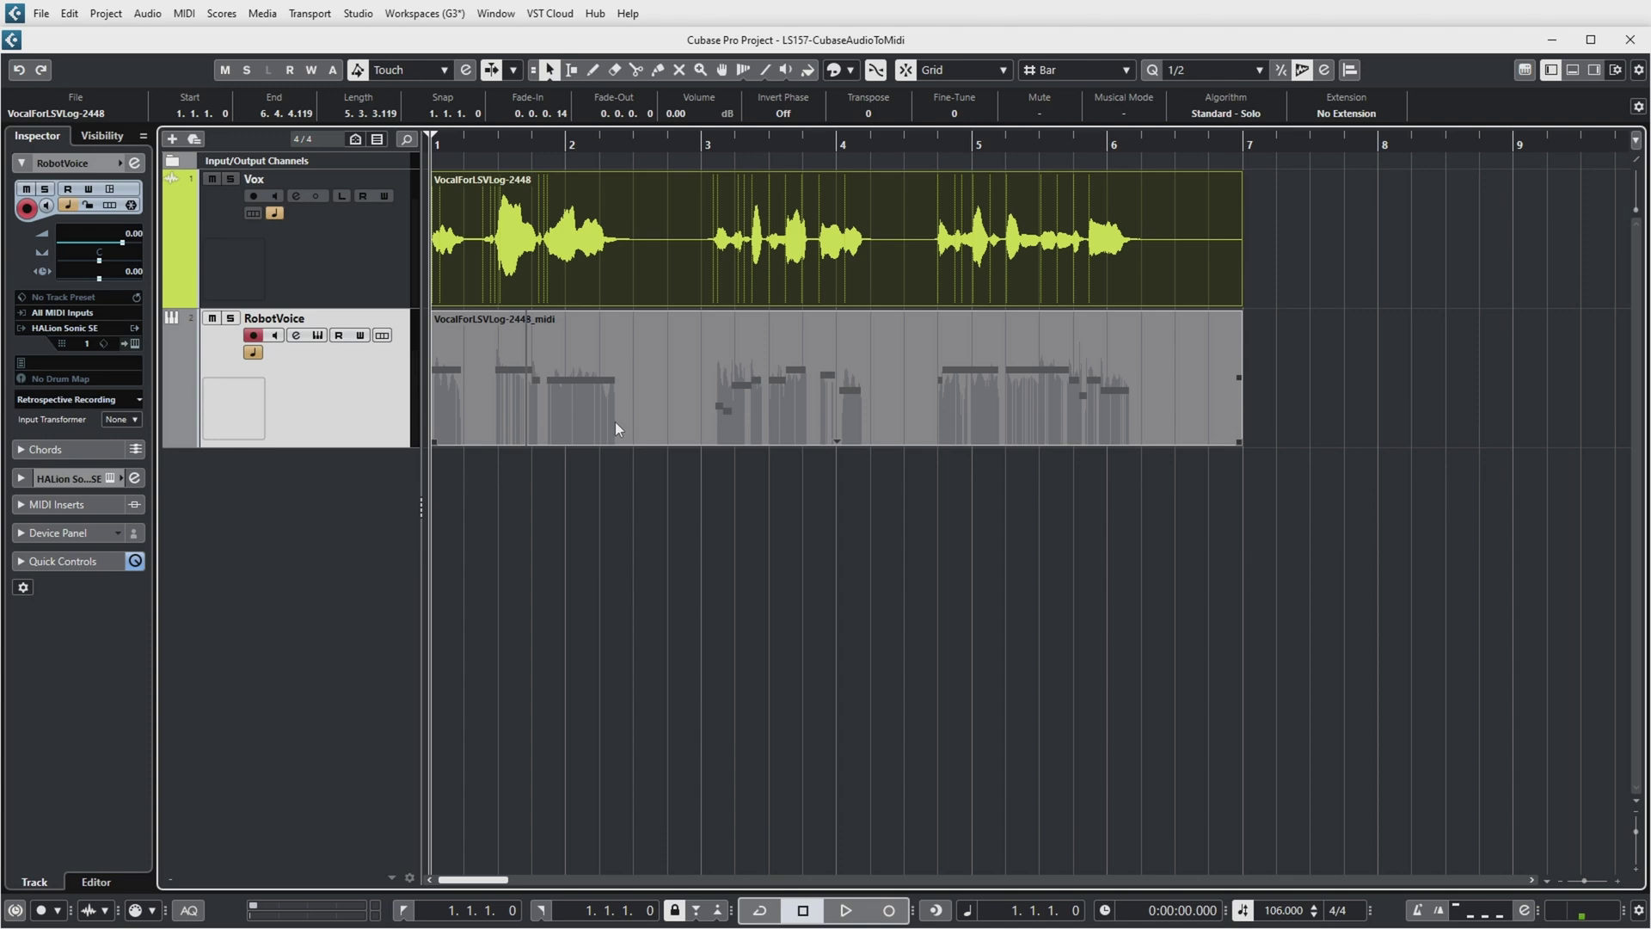
# Play back the robot voice with its new pitchbend data
pyautogui.press('space')
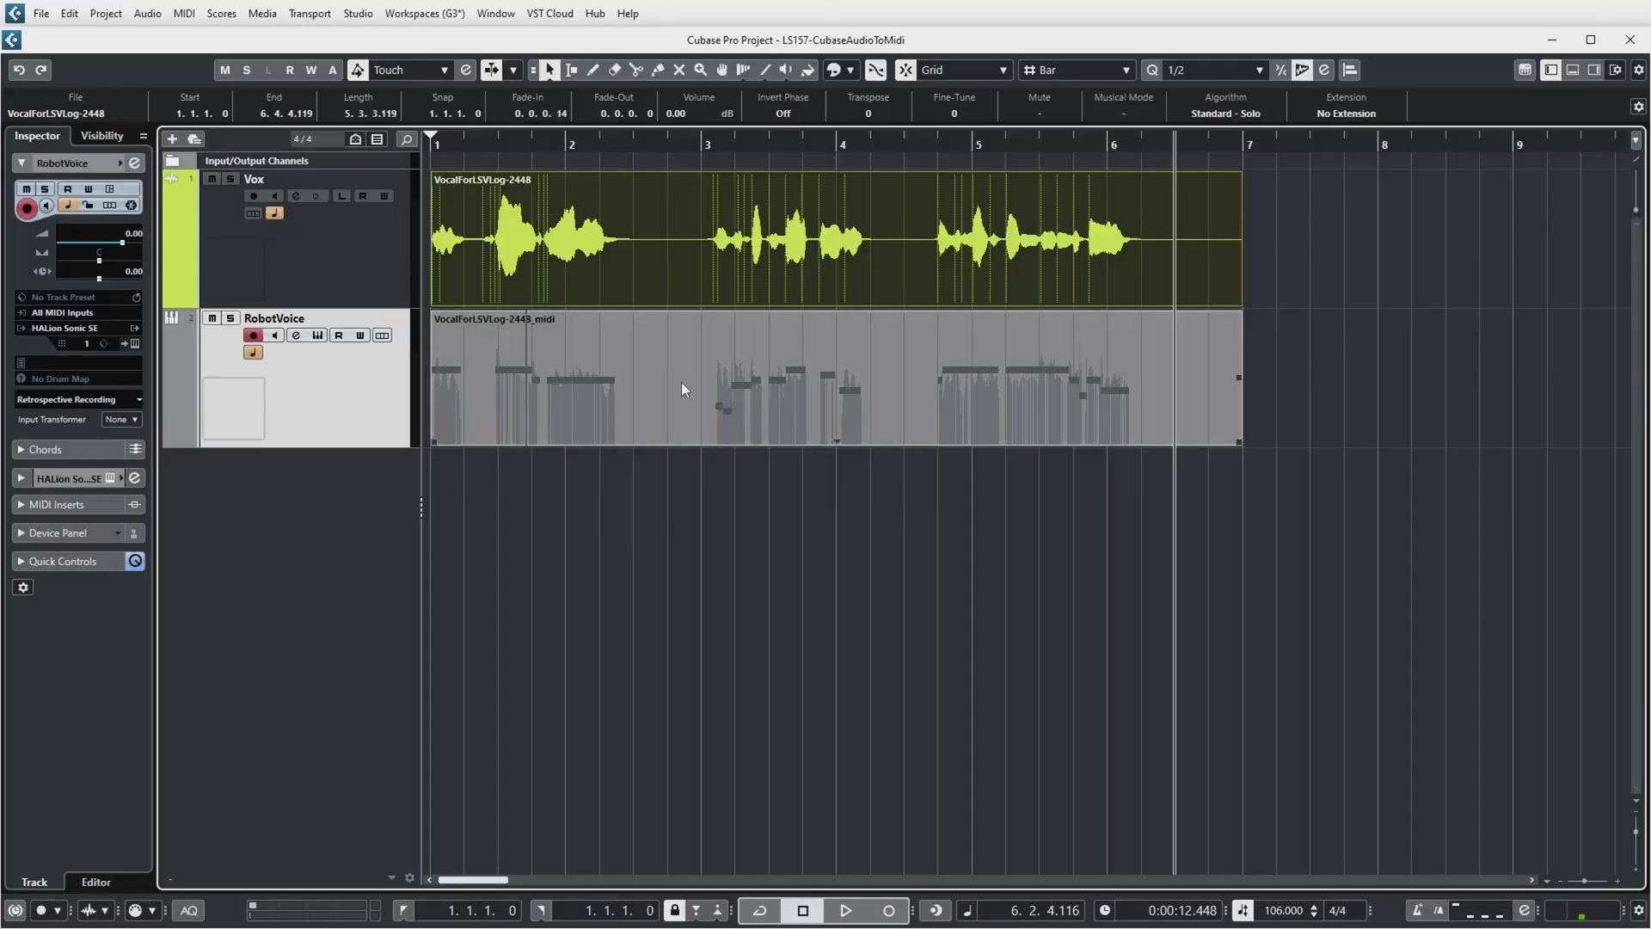
# Open the RobotVoice MIDI part in the Key Editor to view its continuous pitchbend curves
pyautogui.doubleClick(681, 384)
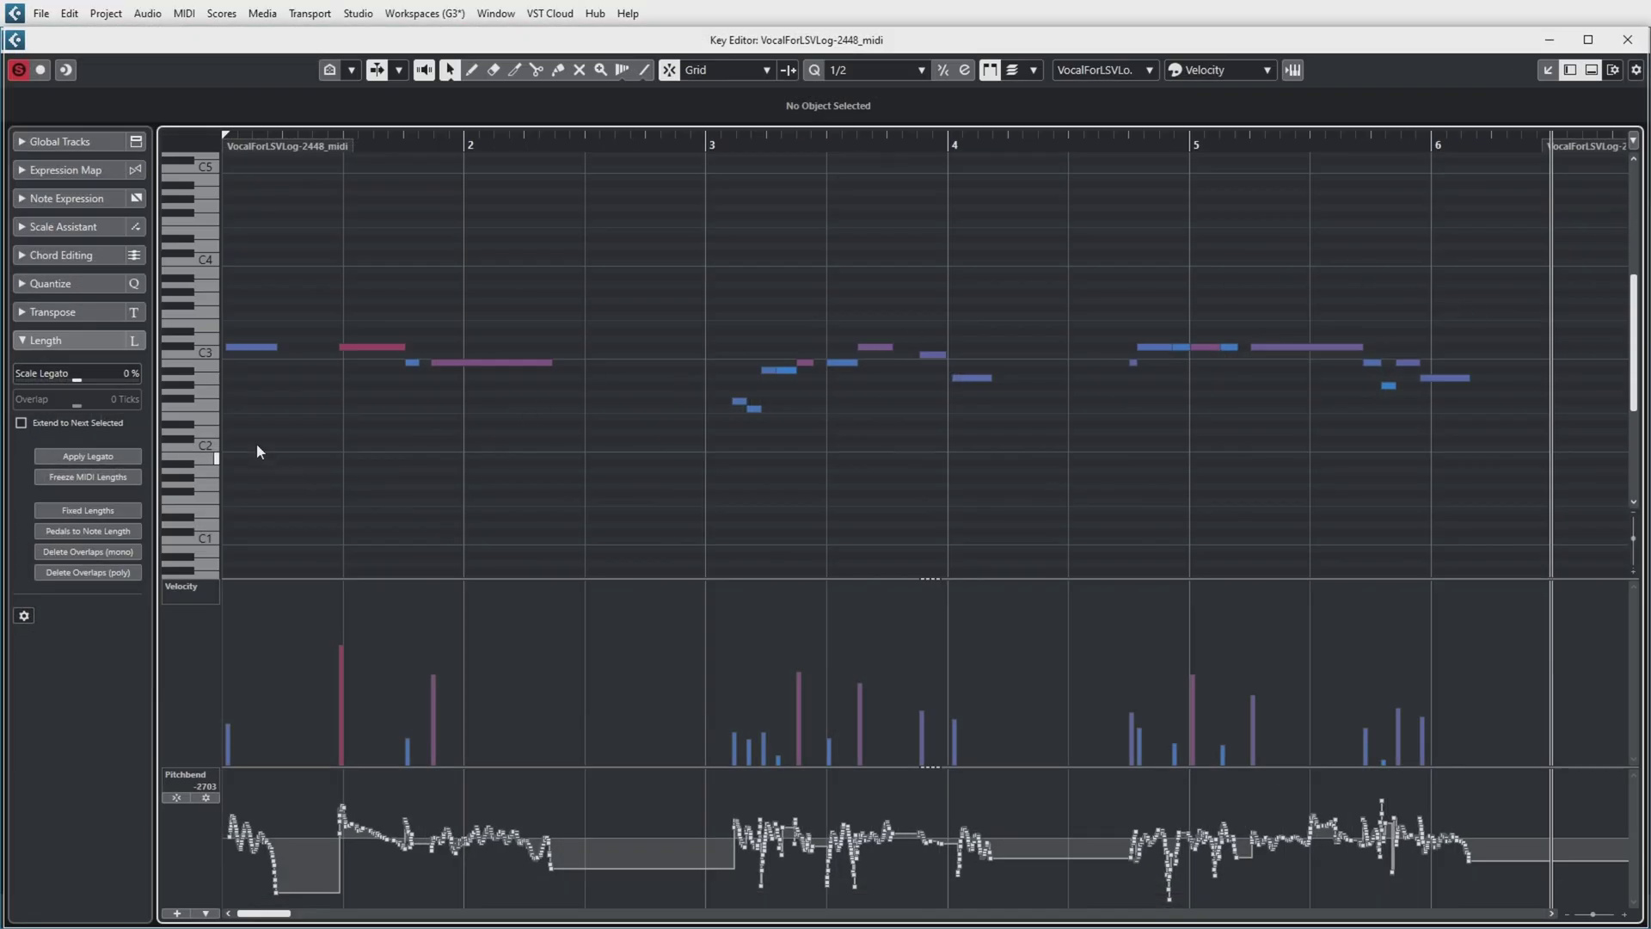